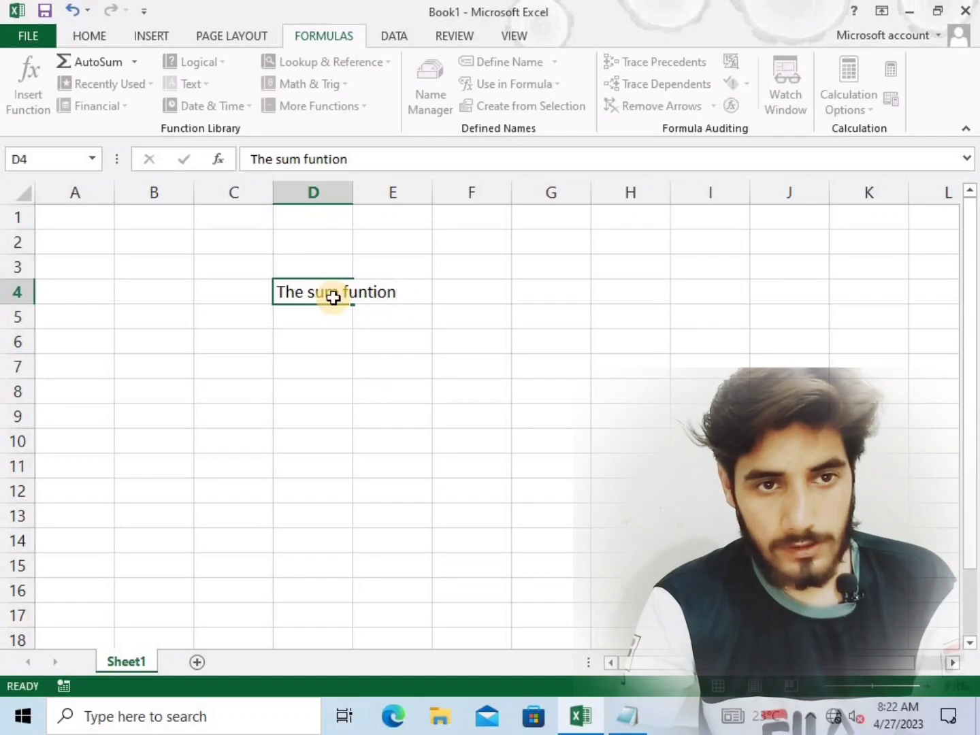
Merge and center the title "The sum funtion" across D4:E4, set its font size to 14 and fill it yellow
left_click_drag(320, 294, 377, 292)
left_click(81, 34)
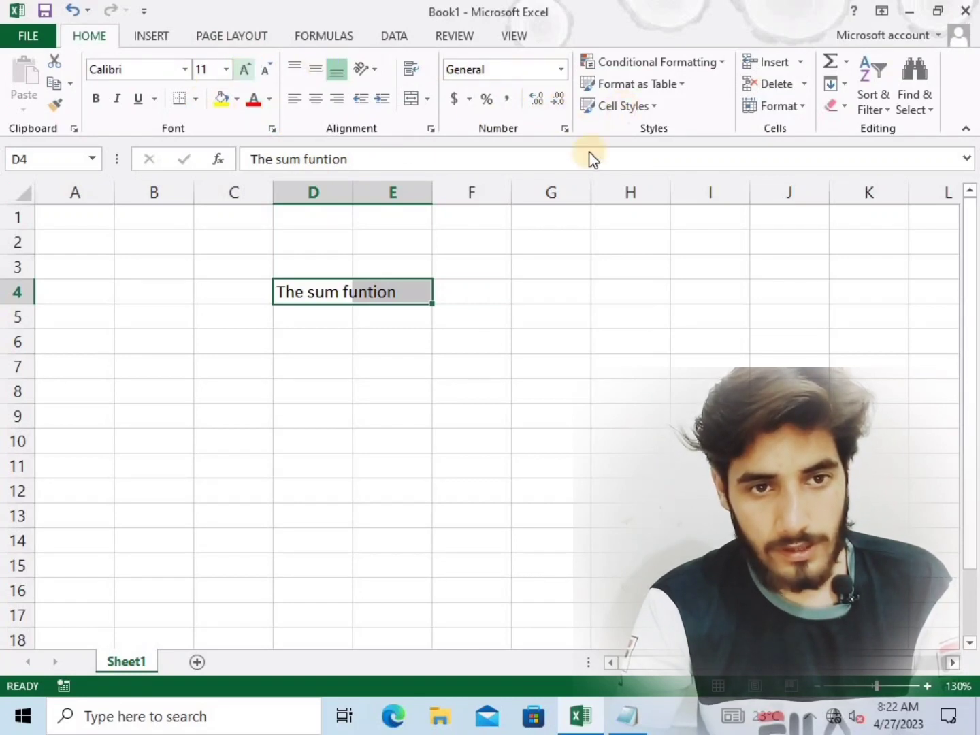
left_click(407, 98)
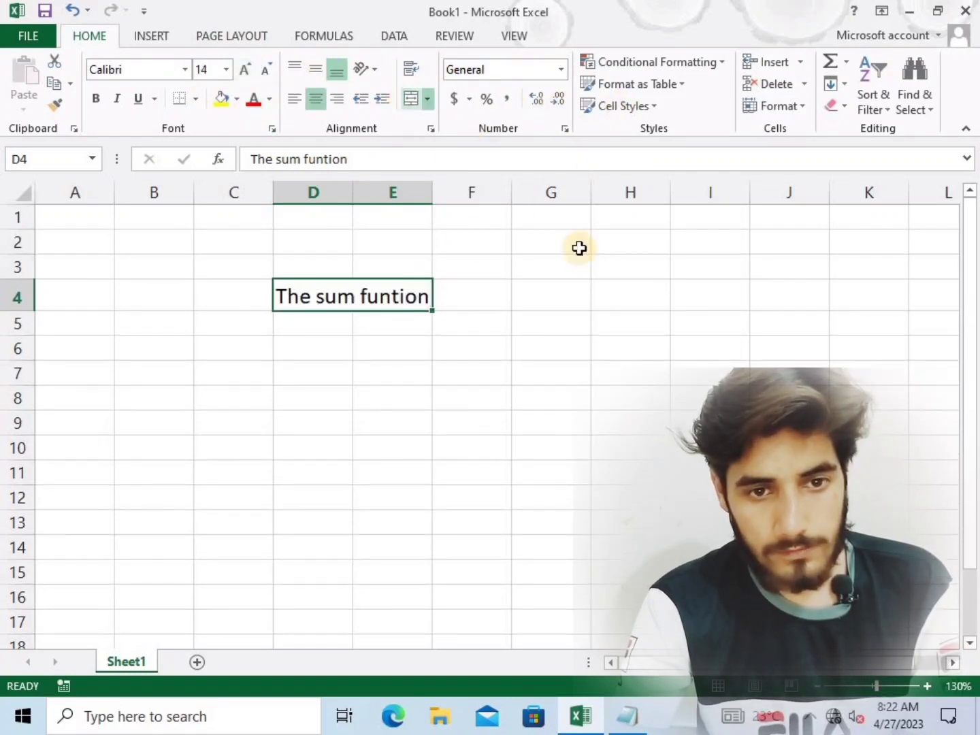
left_click(228, 100)
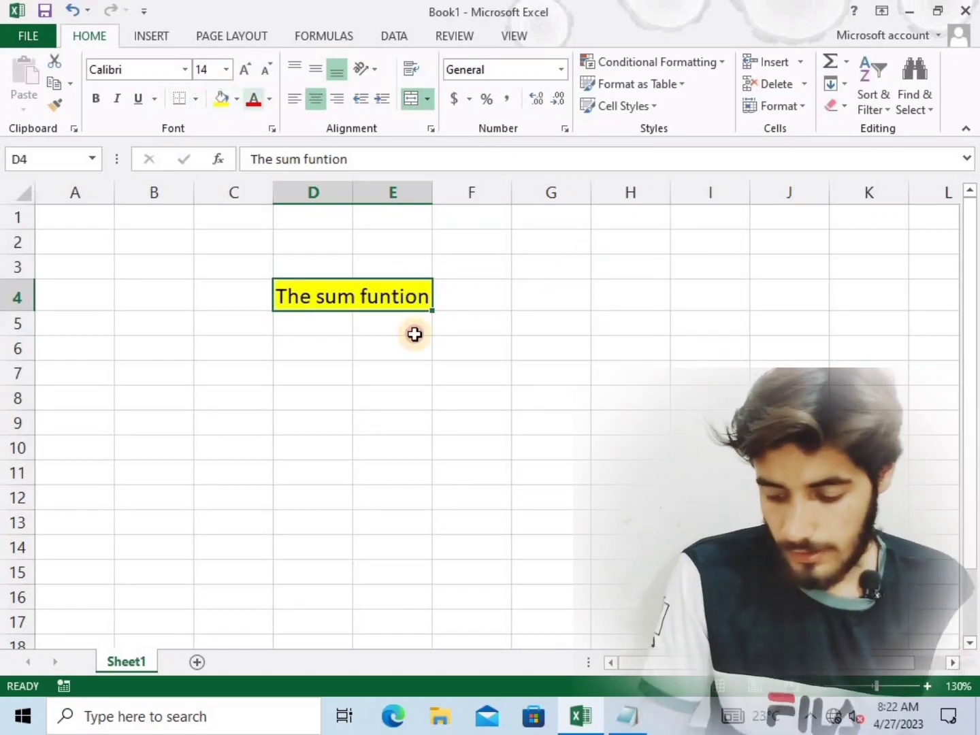
left_click(709, 372)
Enter 1 in cell D6 and fill it down to D14 as the series 1 to 9
left_click(319, 350)
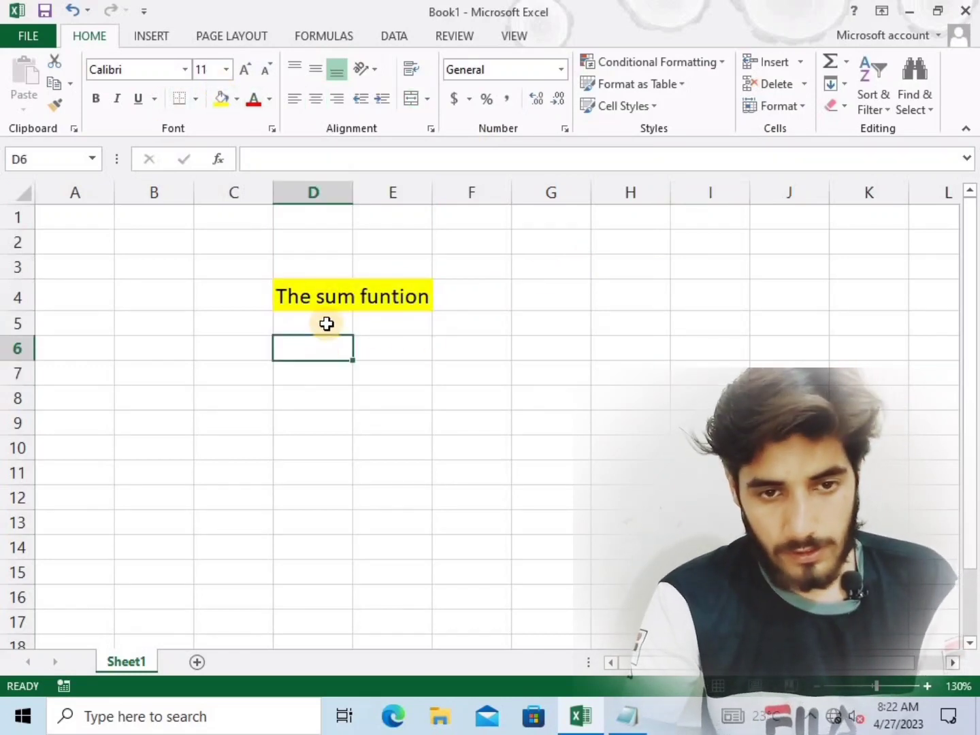
type("1")
key("Return")
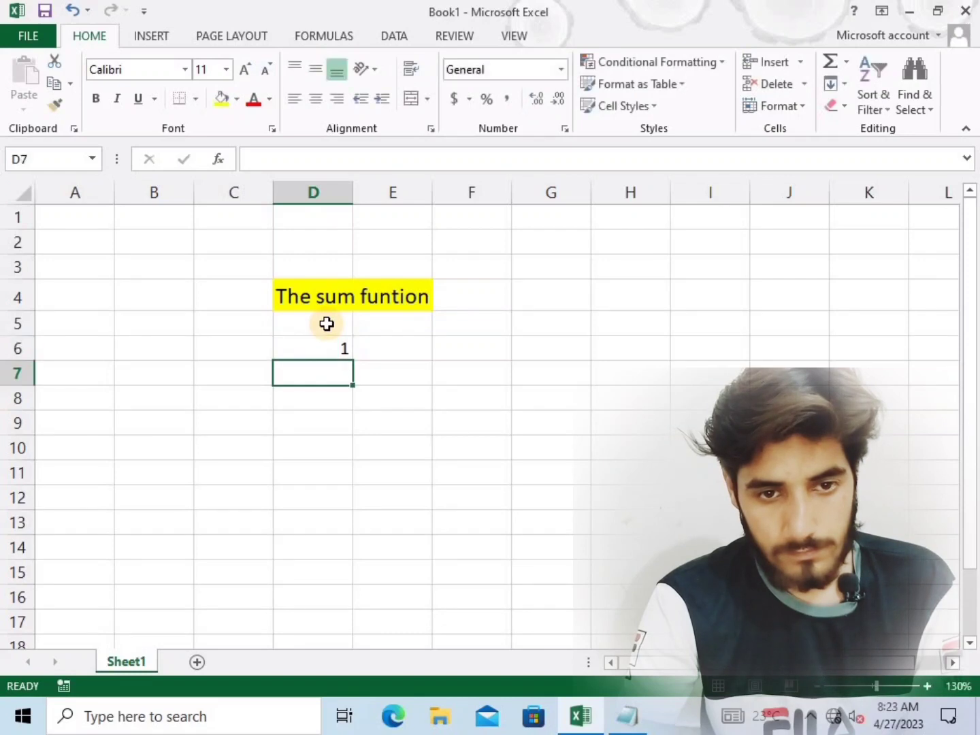
left_click(342, 353)
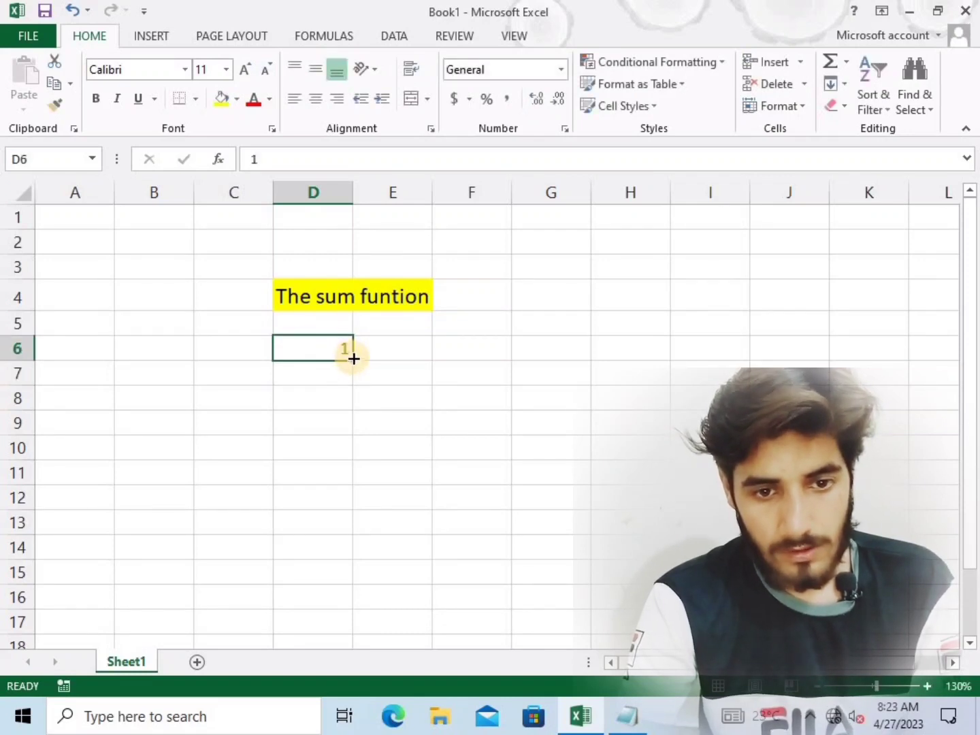
left_click_drag(354, 358, 328, 545)
left_click(502, 434)
scroll(423, 464, "down", 1)
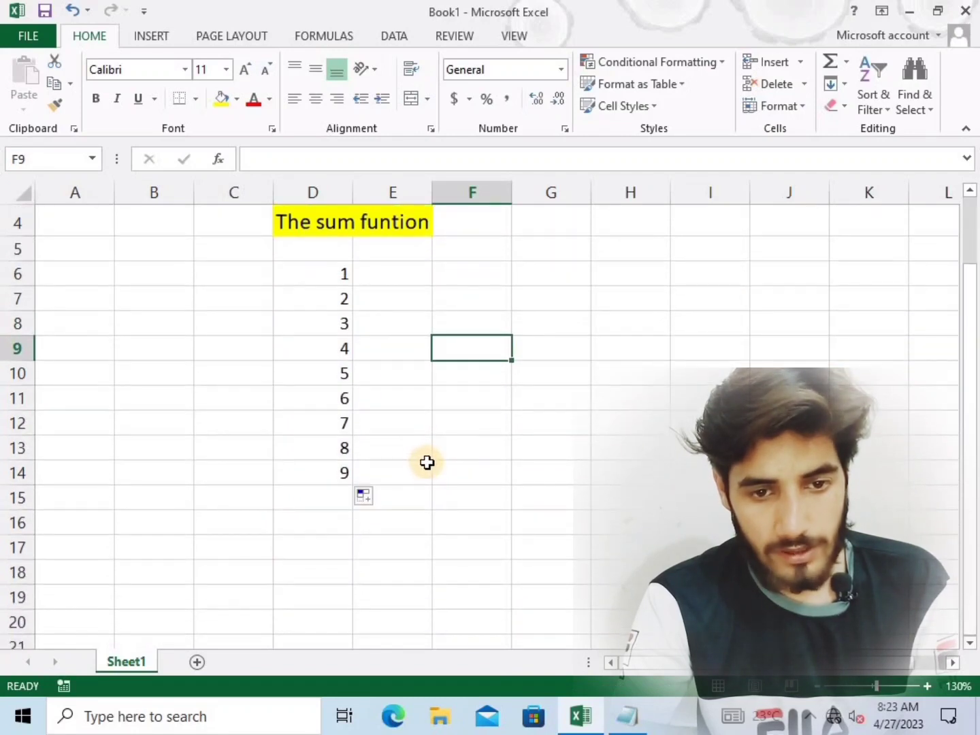
scroll(432, 478, "up", 1)
left_click(402, 419)
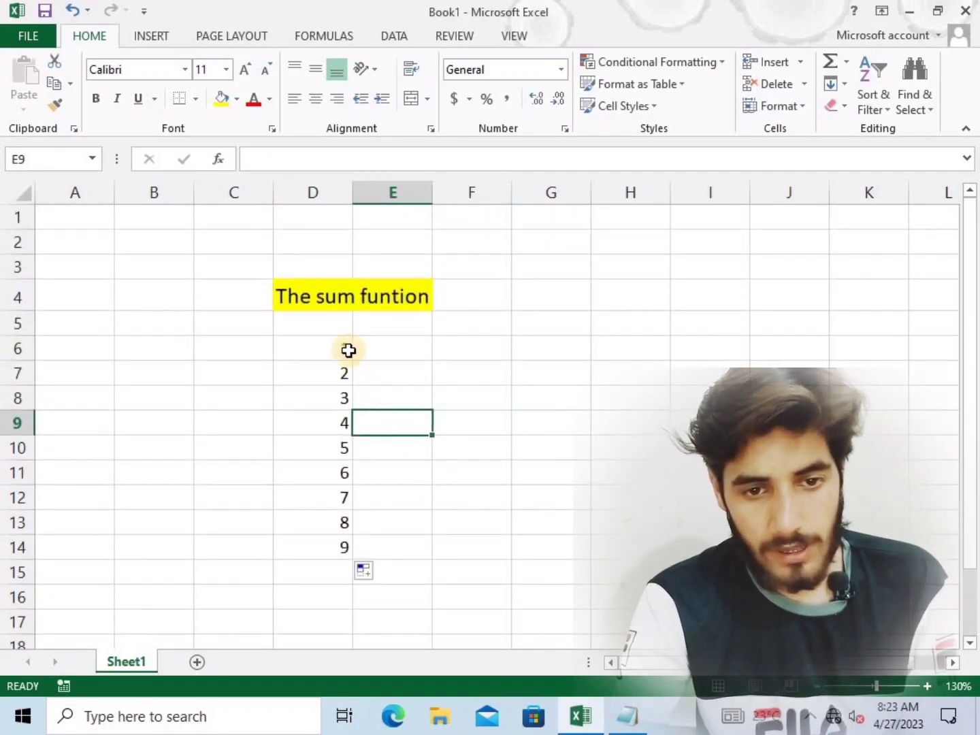
left_click(333, 349)
left_click_drag(315, 501, 309, 556)
left_click(479, 490)
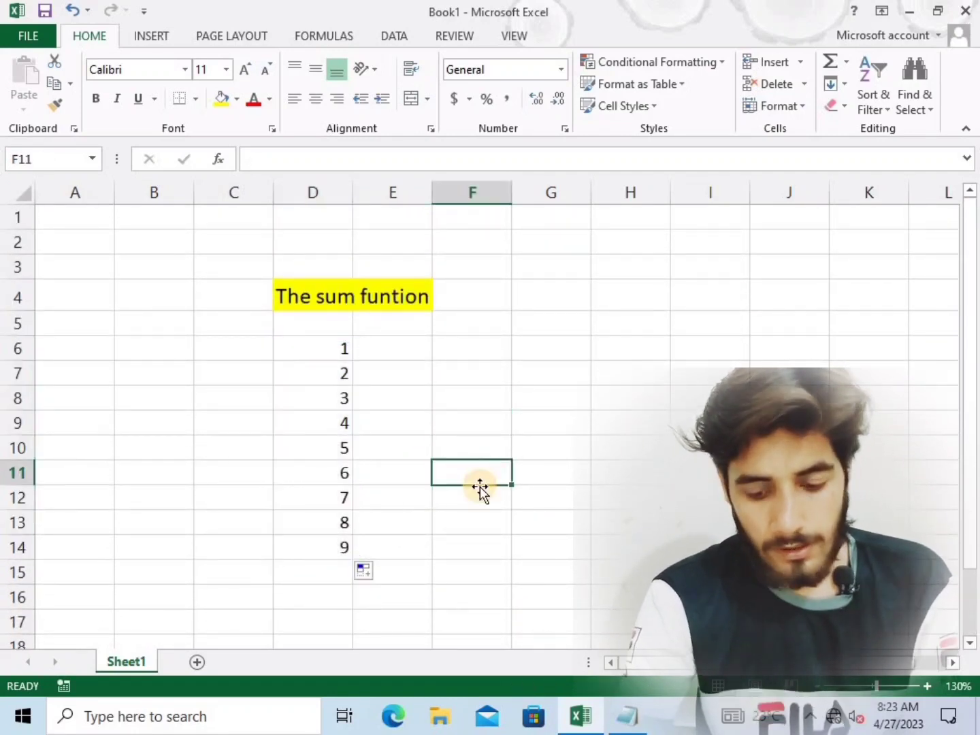
Enter the formula =sum(D6:D14) in cell D16 to total the number column as one range
scroll(421, 505, "down", 1)
left_click(326, 519)
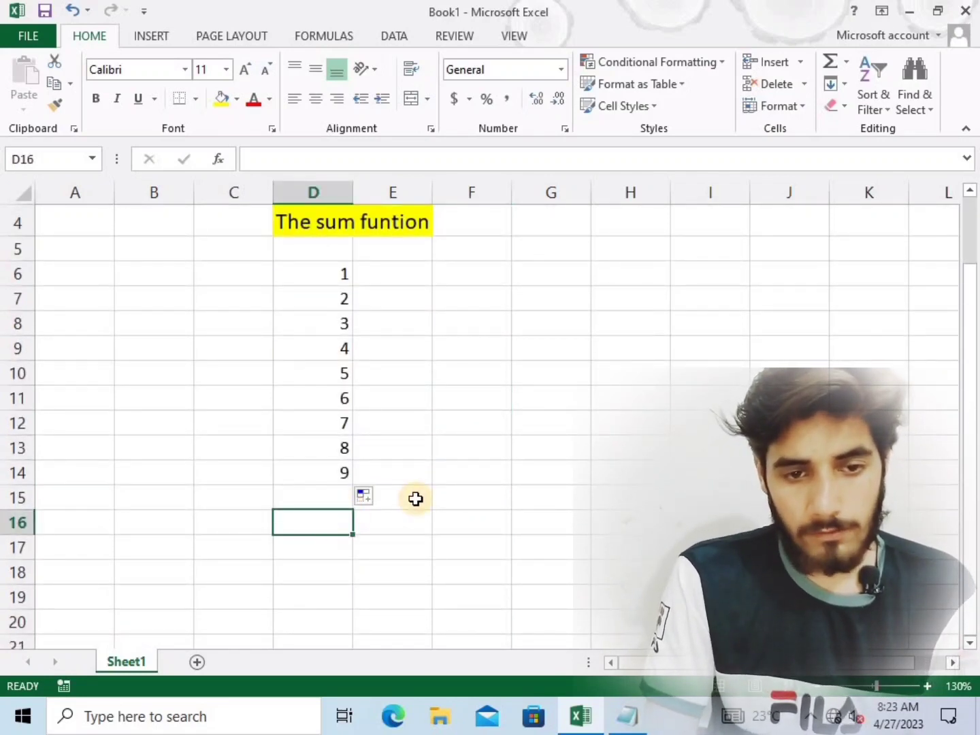
type("=")
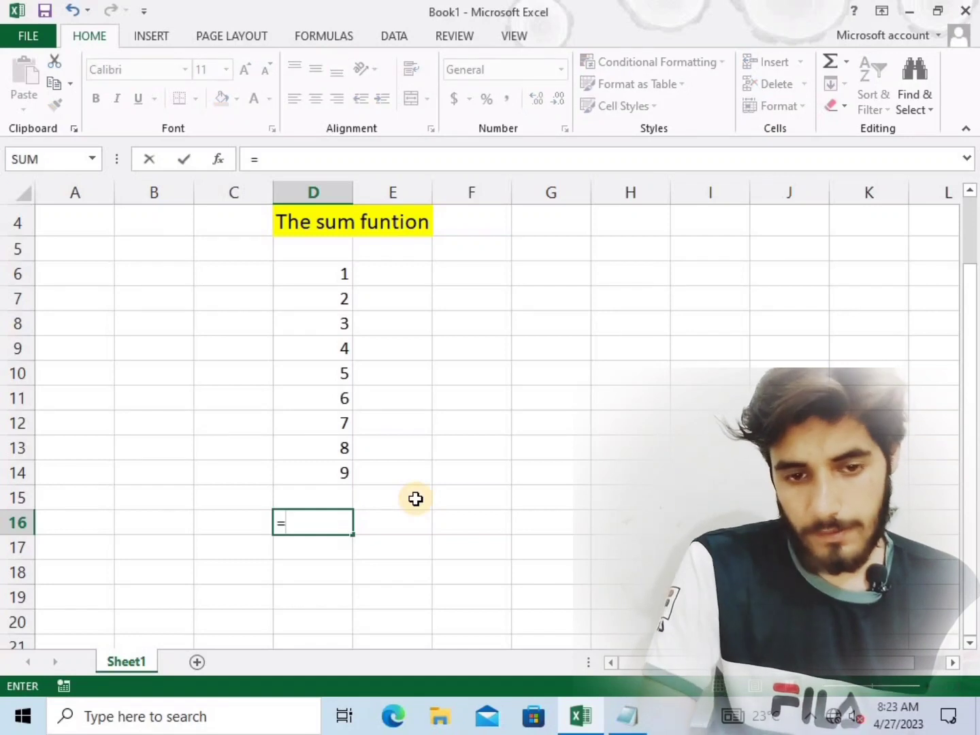
type("sum")
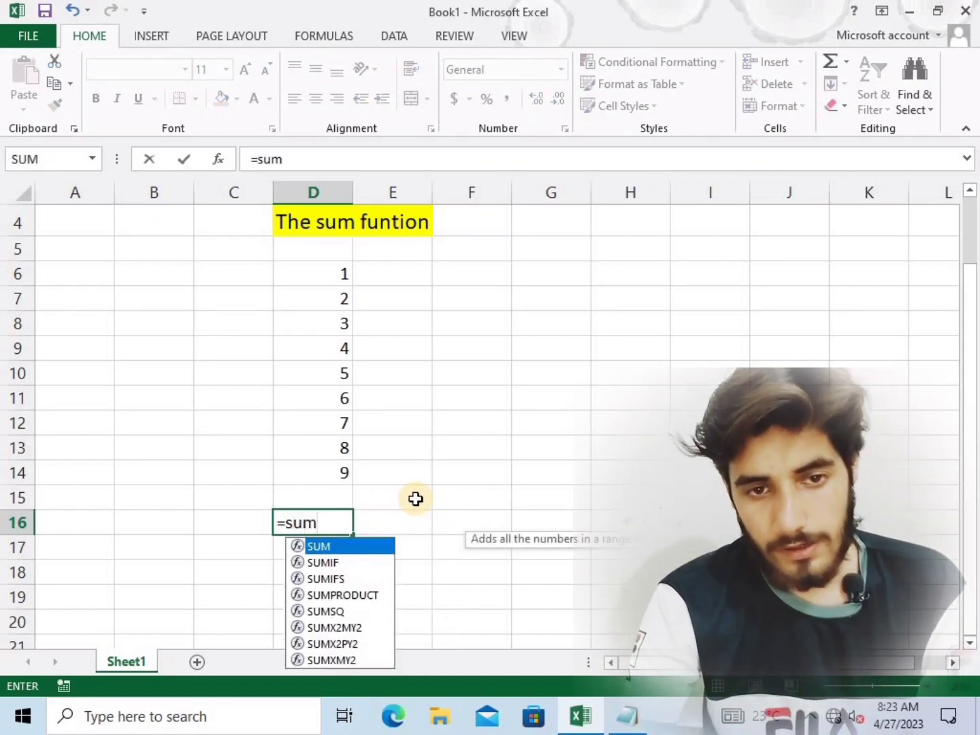
type("(")
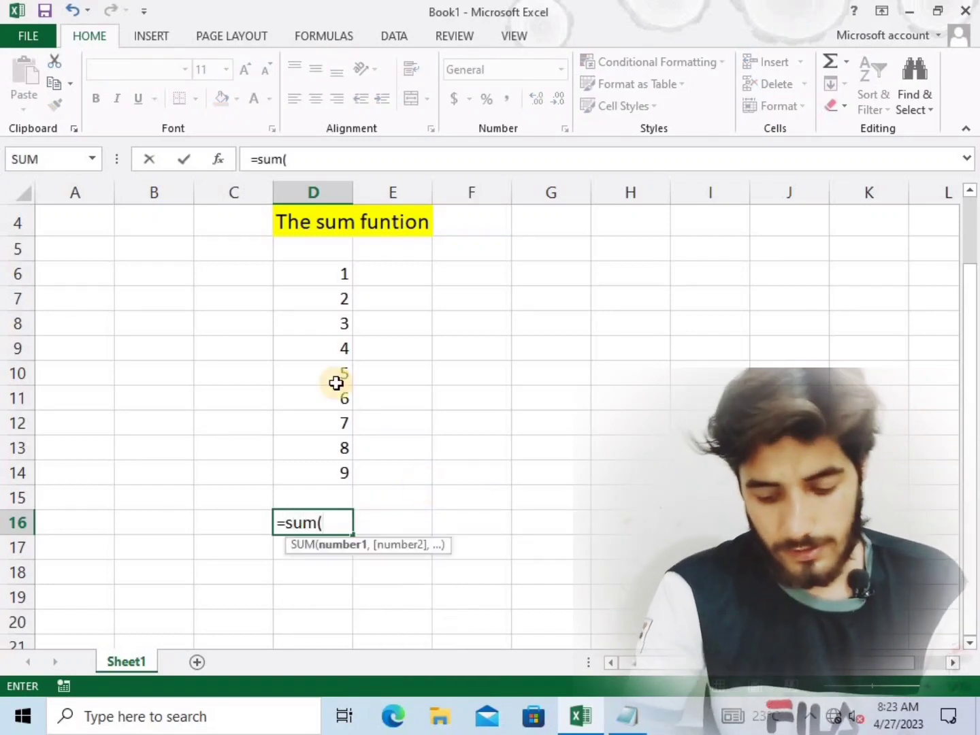
left_click_drag(317, 276, 299, 471)
type(")")
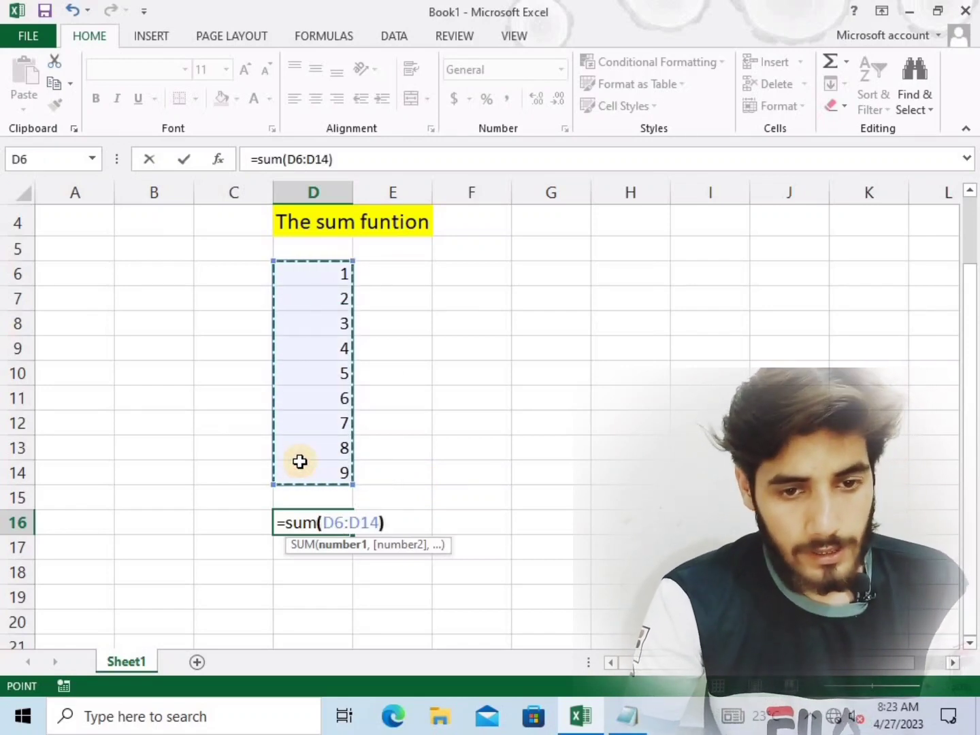
key("Return")
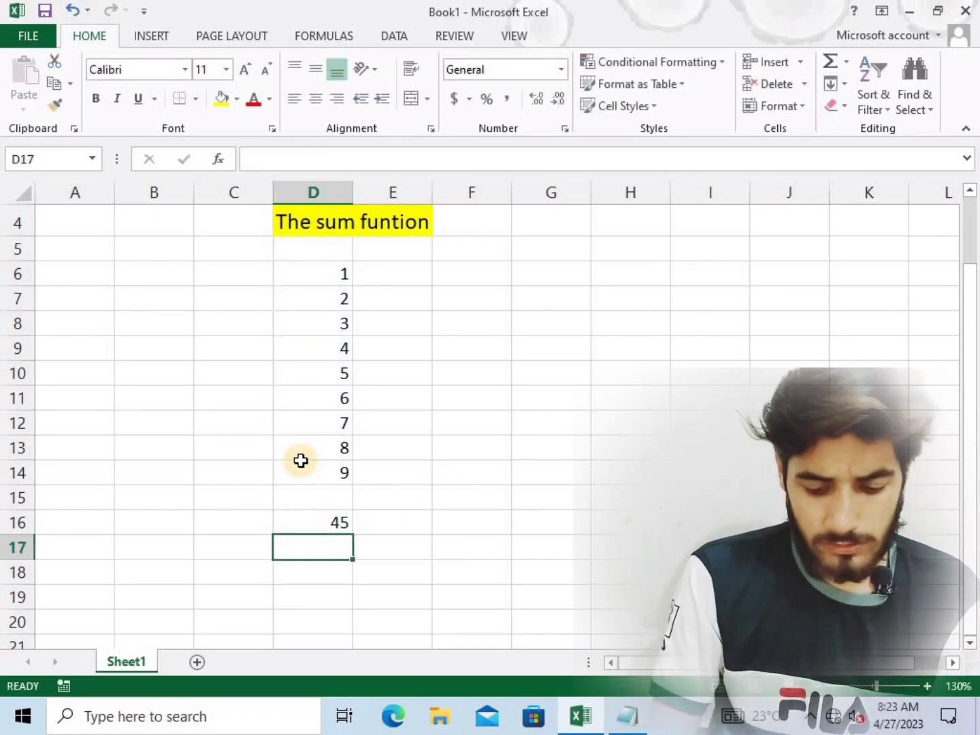
left_click(365, 518)
Start a SUM formula in cell E6, up to the opening parenthesis
left_click(400, 284)
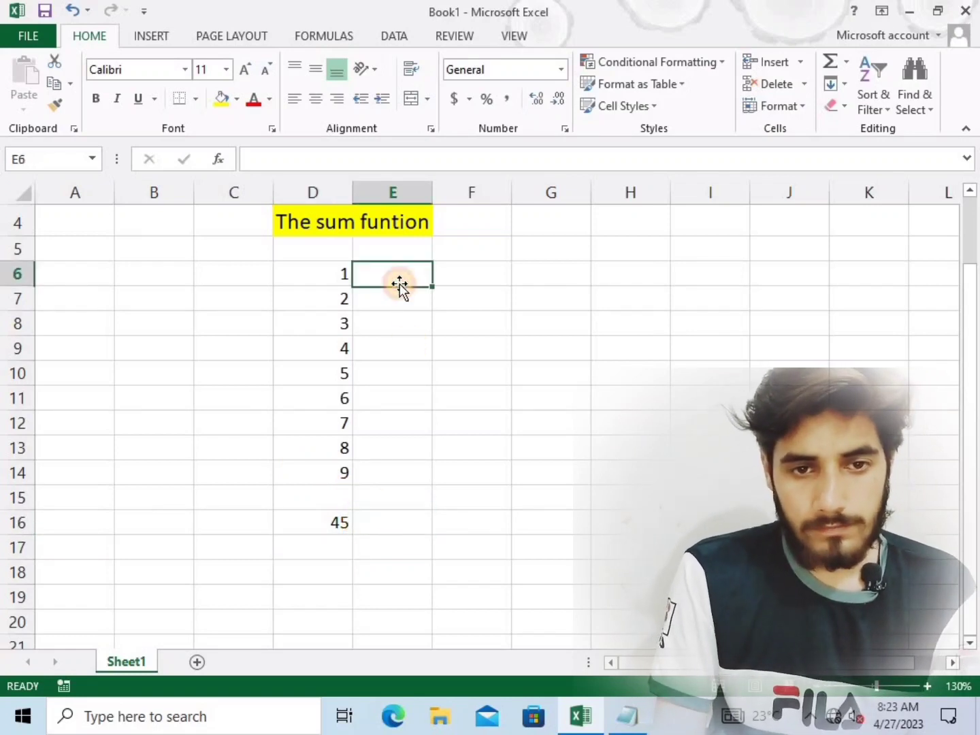
type("=s8")
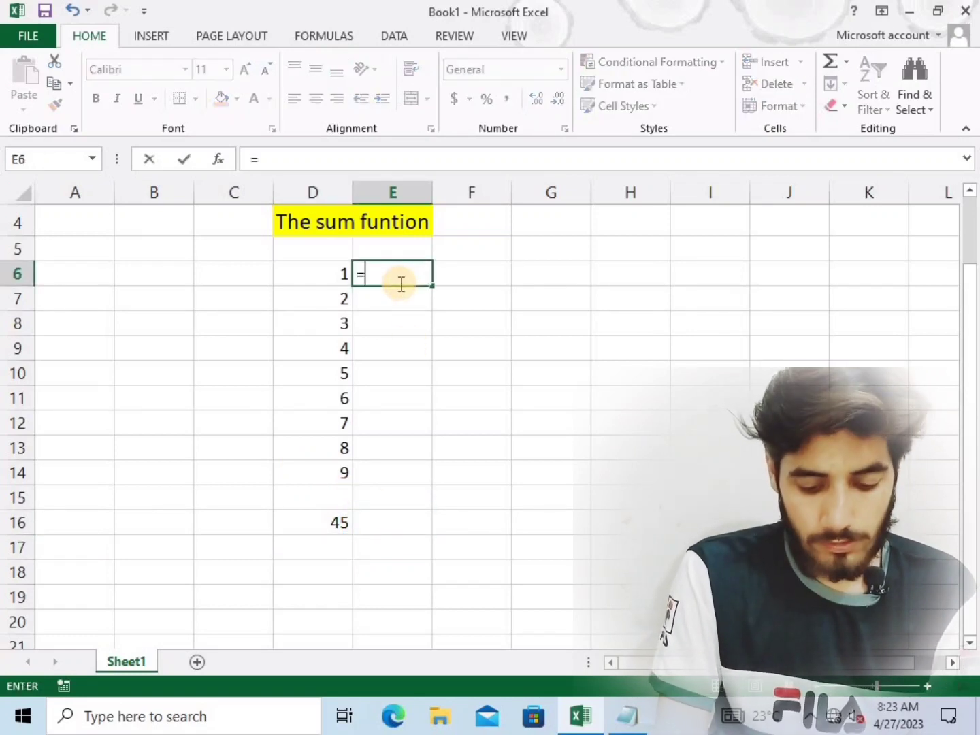
key("BackSpace")
key("BackSpace")
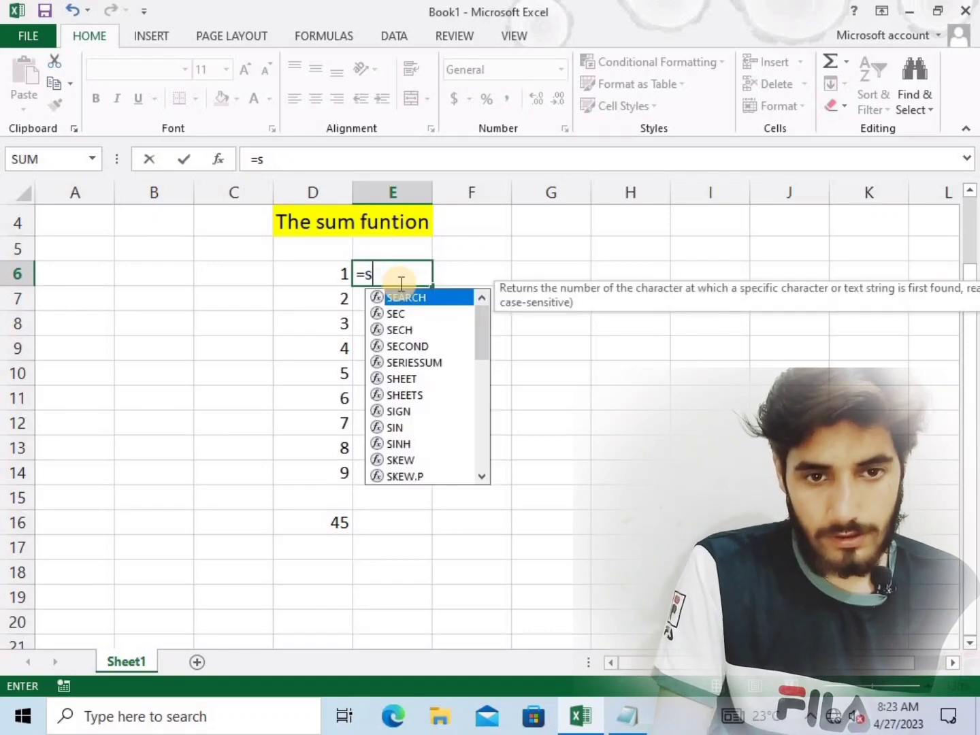
type("um")
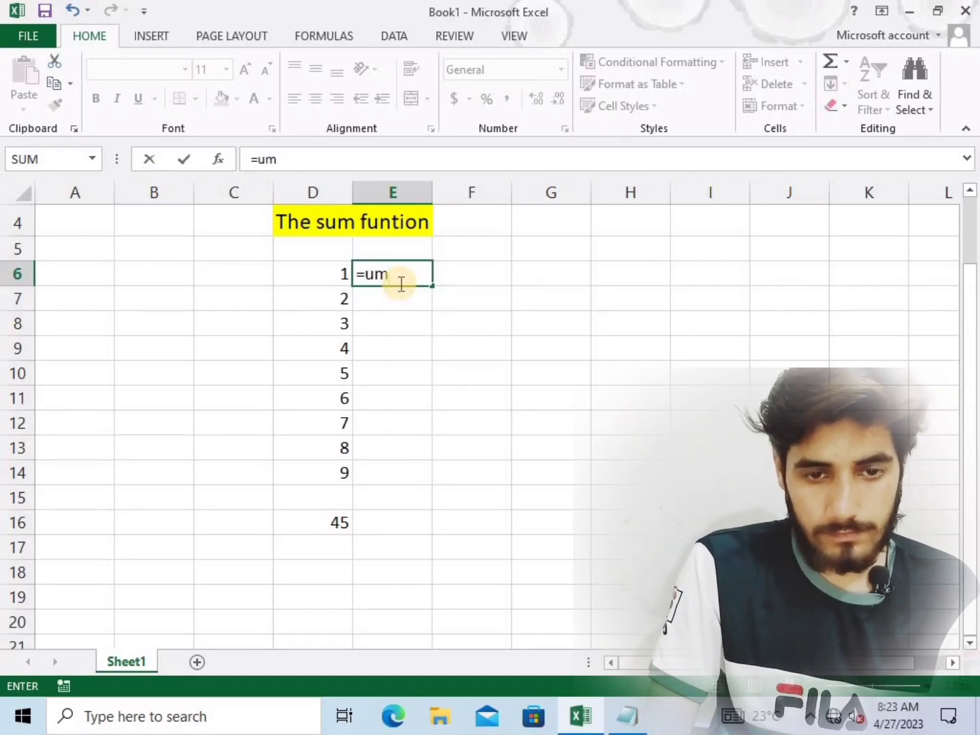
key("BackSpace")
type("su")
key("BackSpace")
key("BackSpace")
key("BackSpace")
type("s")
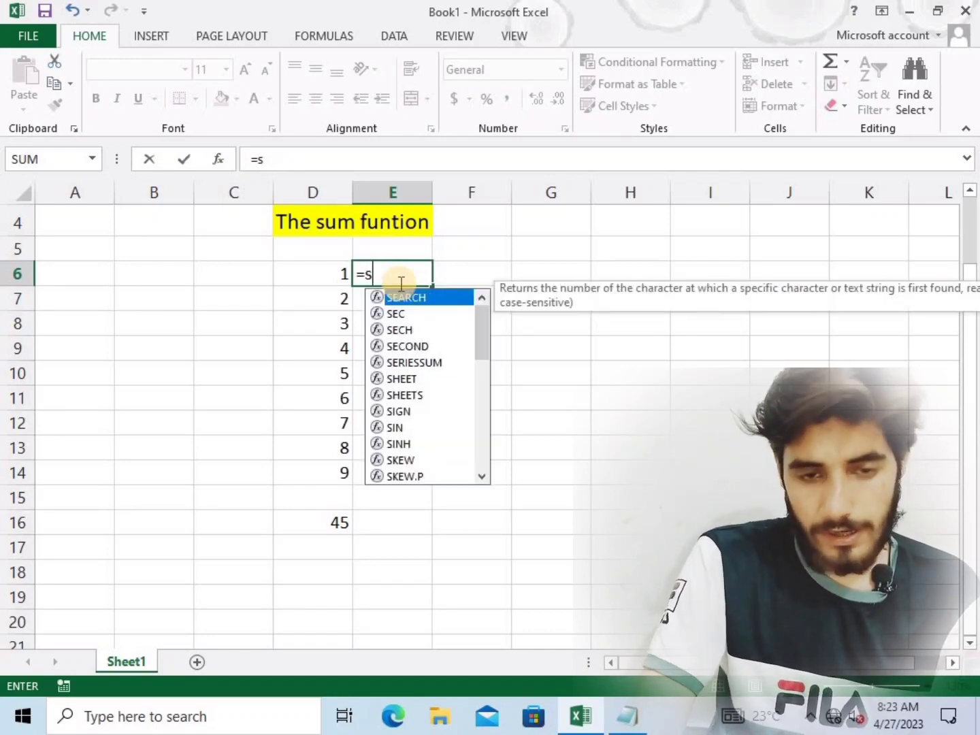
type("um")
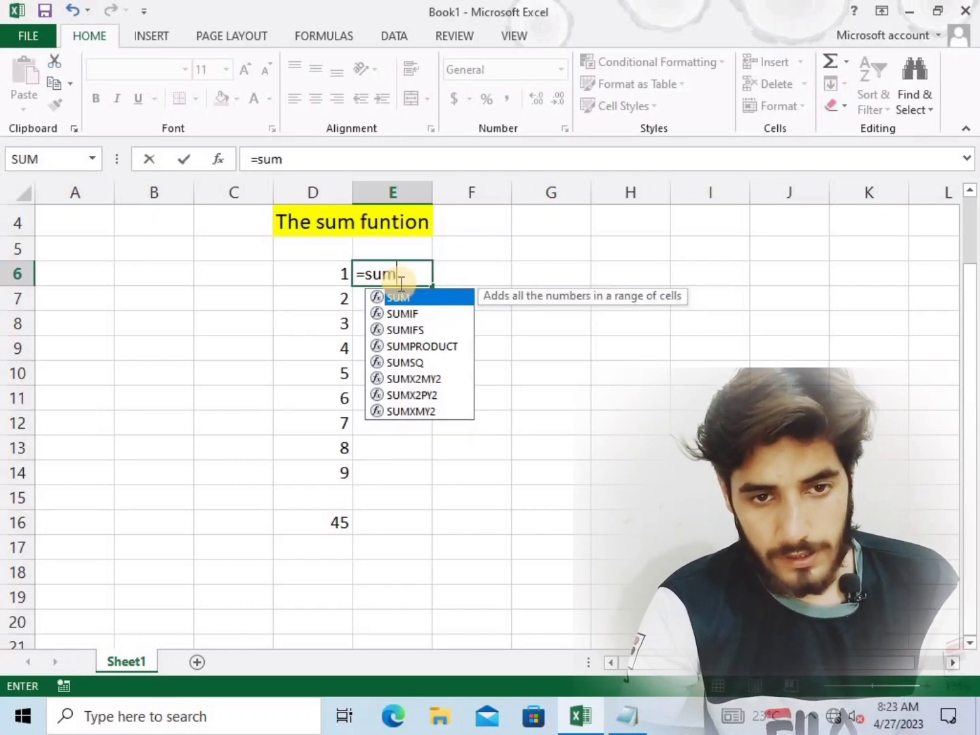
type("(")
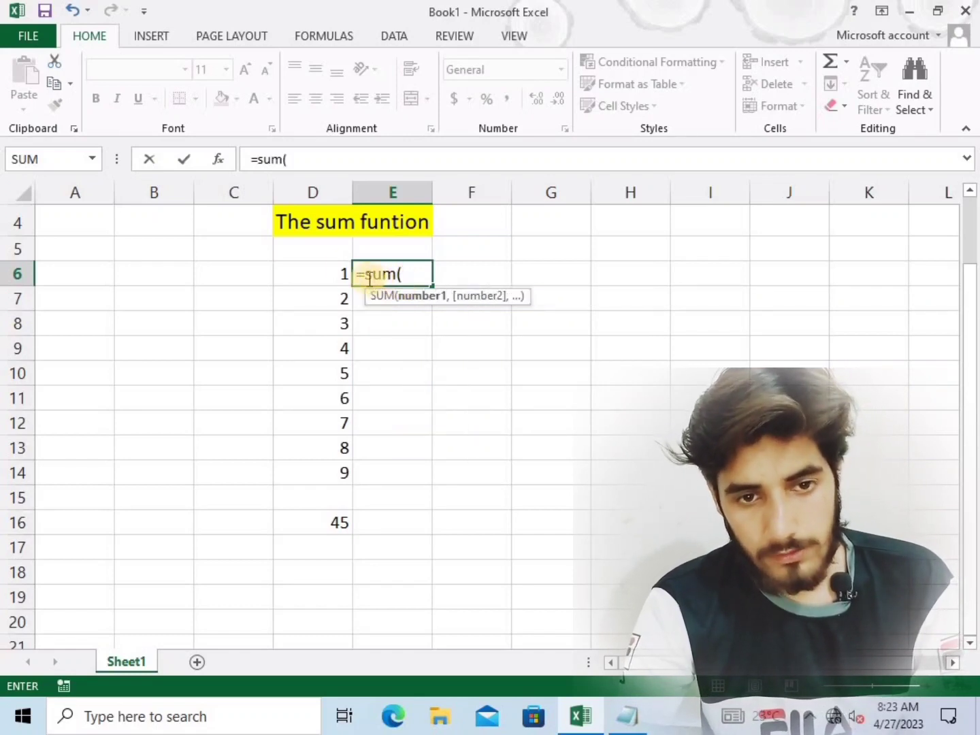
Add cells D6, D7, D8, D9 and D10 to the SUM formula as separate comma-separated arguments
left_click(340, 273)
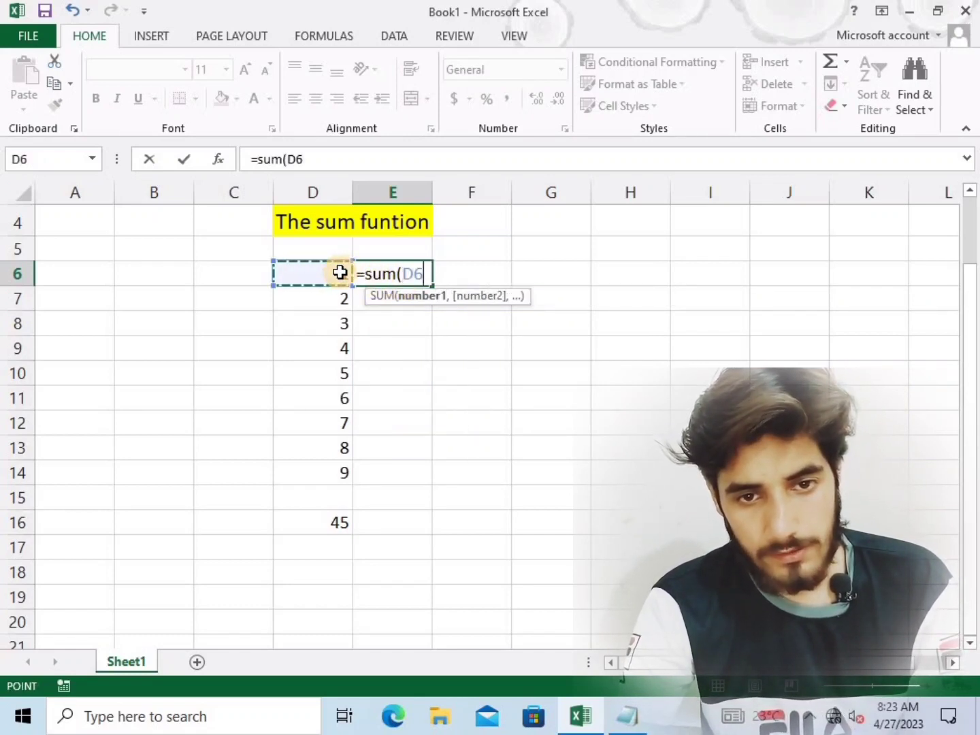
type(",")
left_click(330, 299)
type(",")
left_click(334, 321)
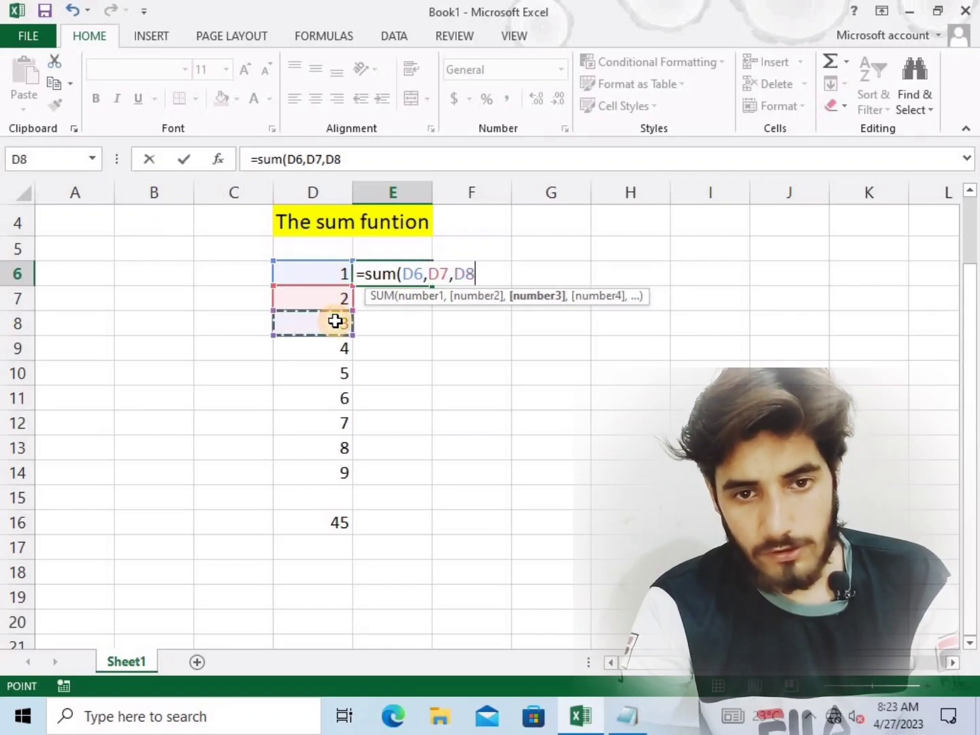
type(",")
left_click(341, 341)
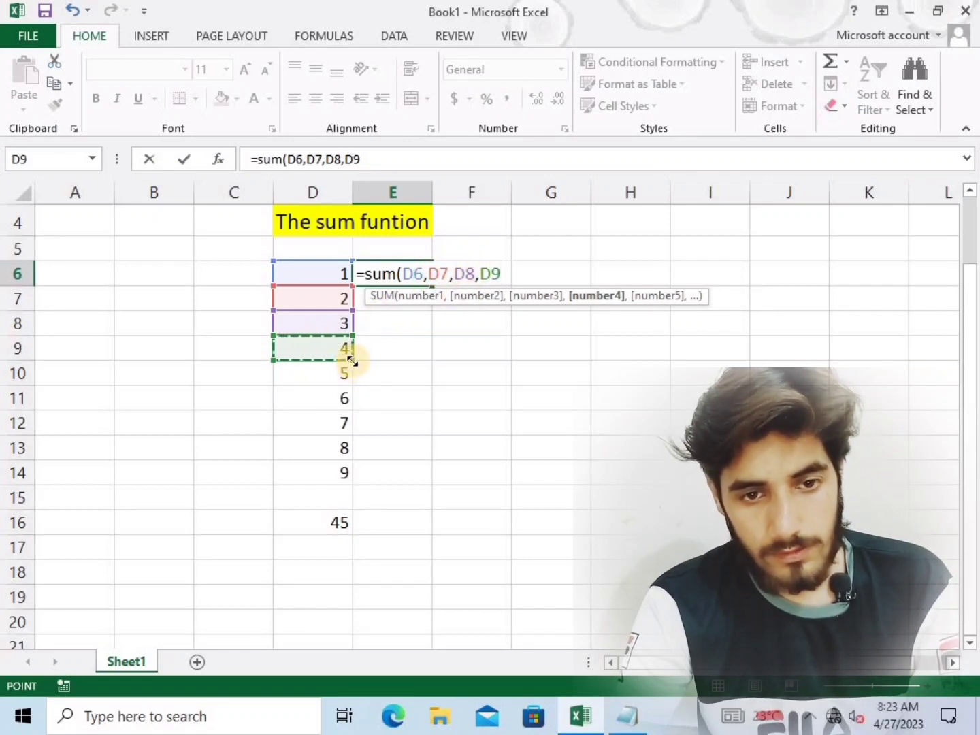
type(",")
left_click(322, 371)
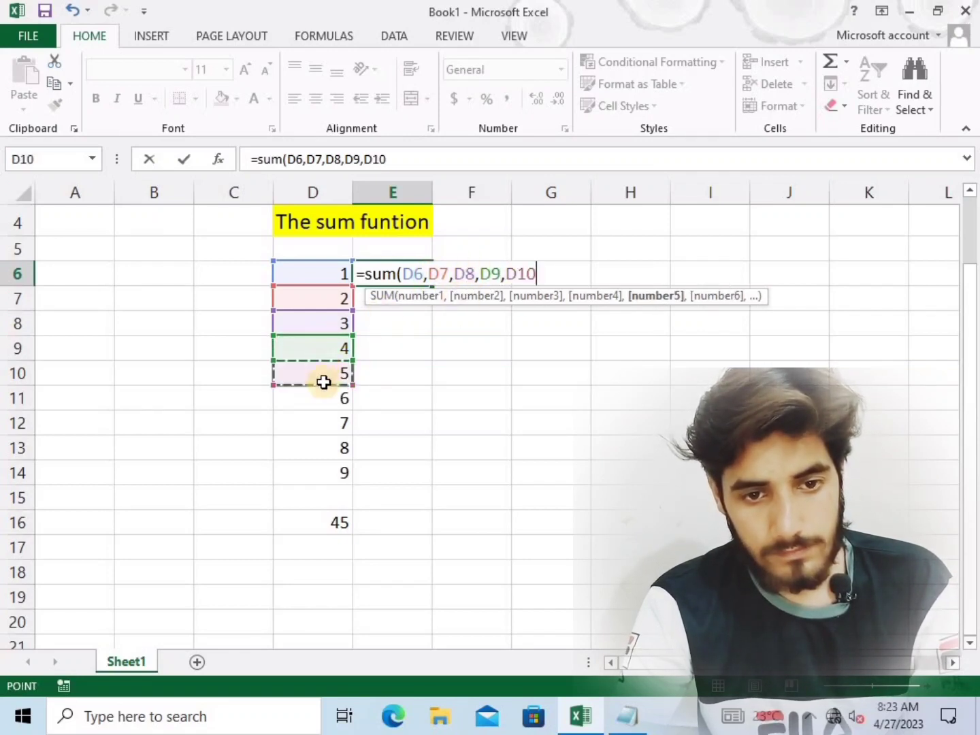
Add D11, D12, D13 and D14 as further separate arguments and complete the SUM formula in E6
type(",")
left_click(322, 395)
type(",")
left_click(324, 427)
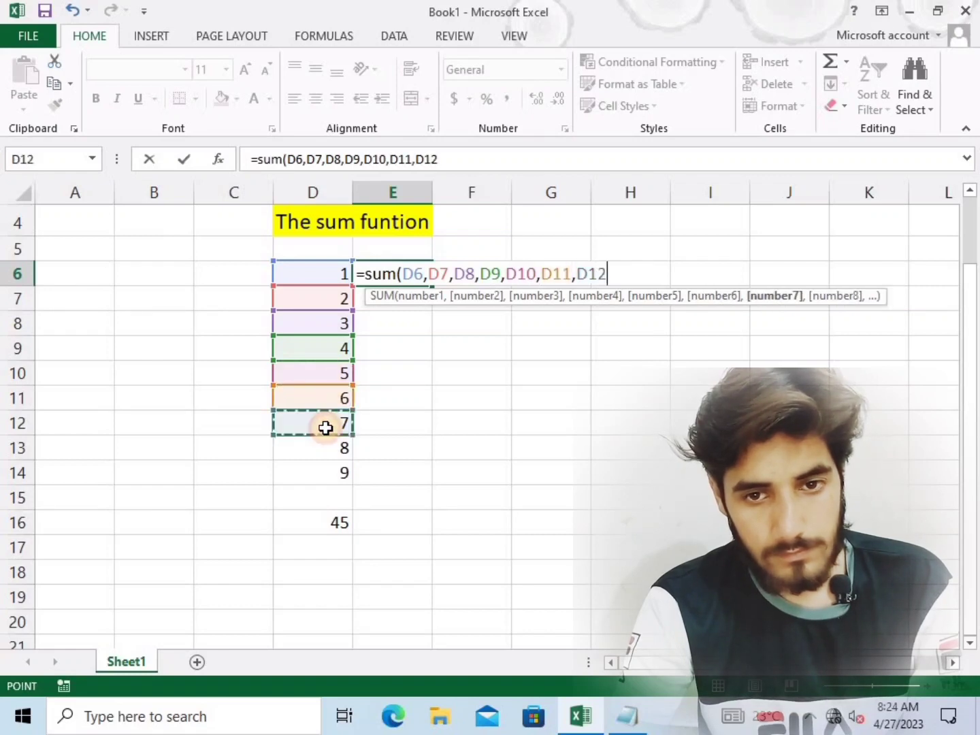
type(",")
left_click(331, 449)
type(",")
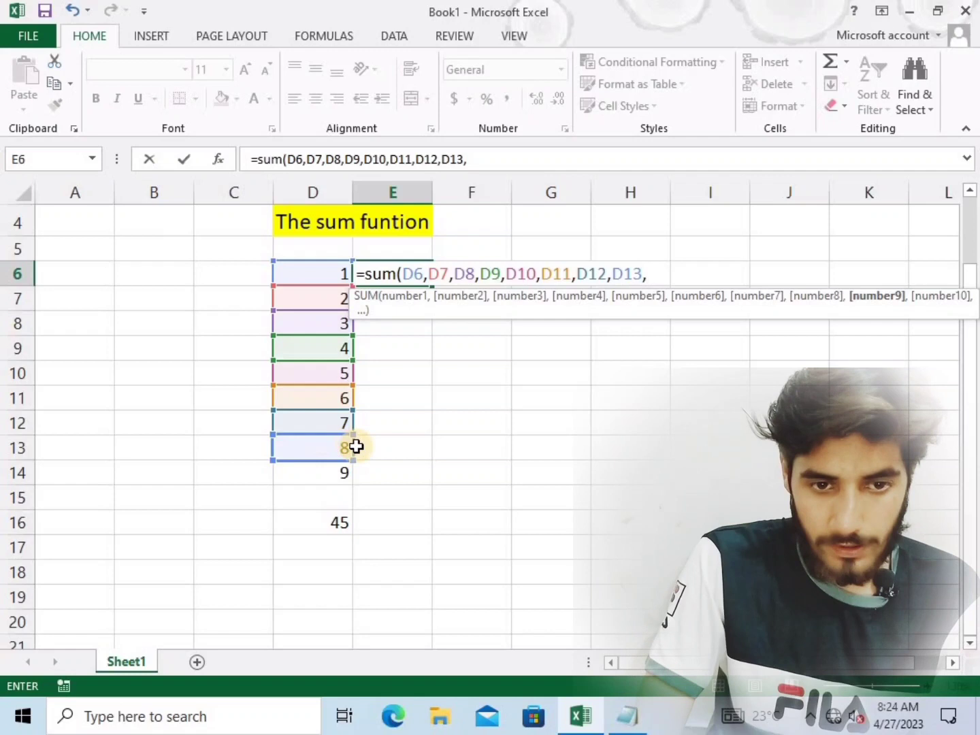
left_click(324, 470)
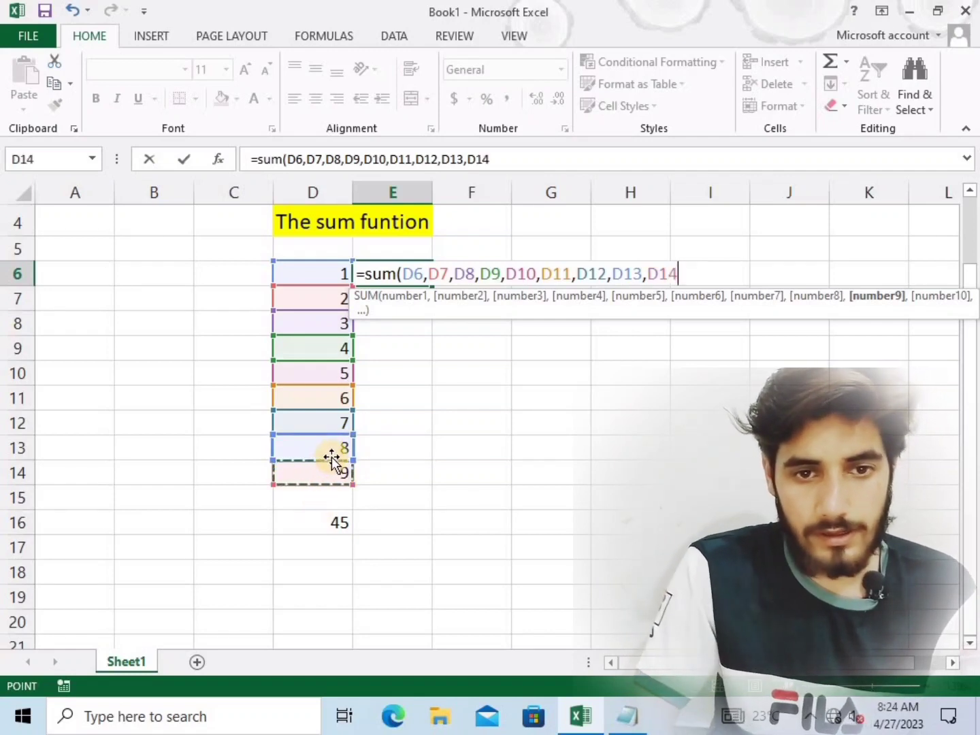
type(")")
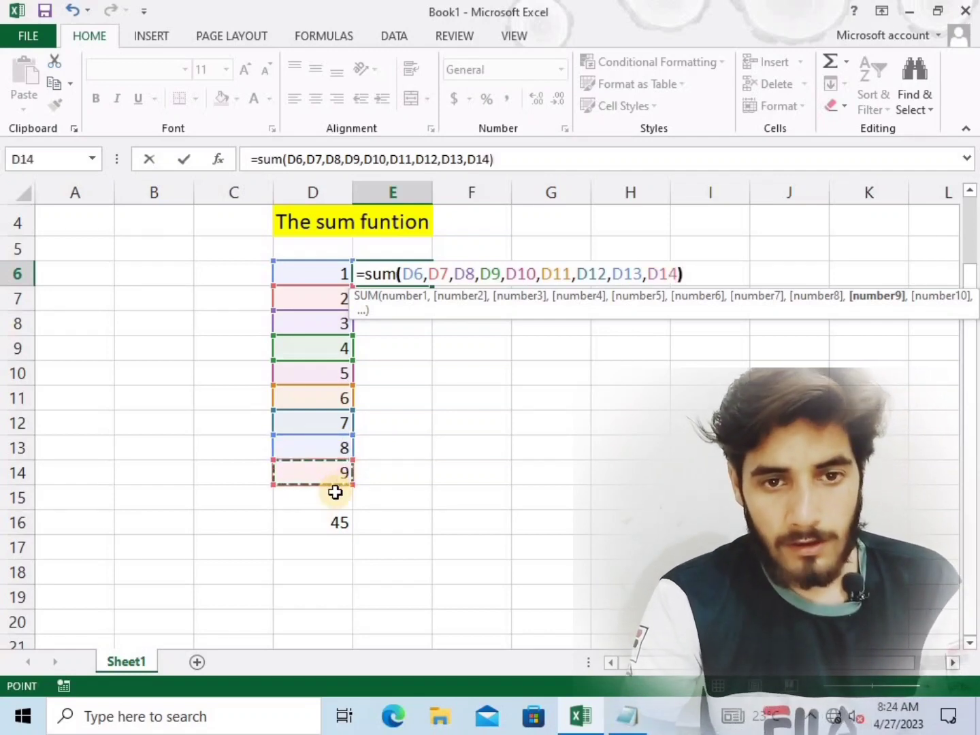
key("Return")
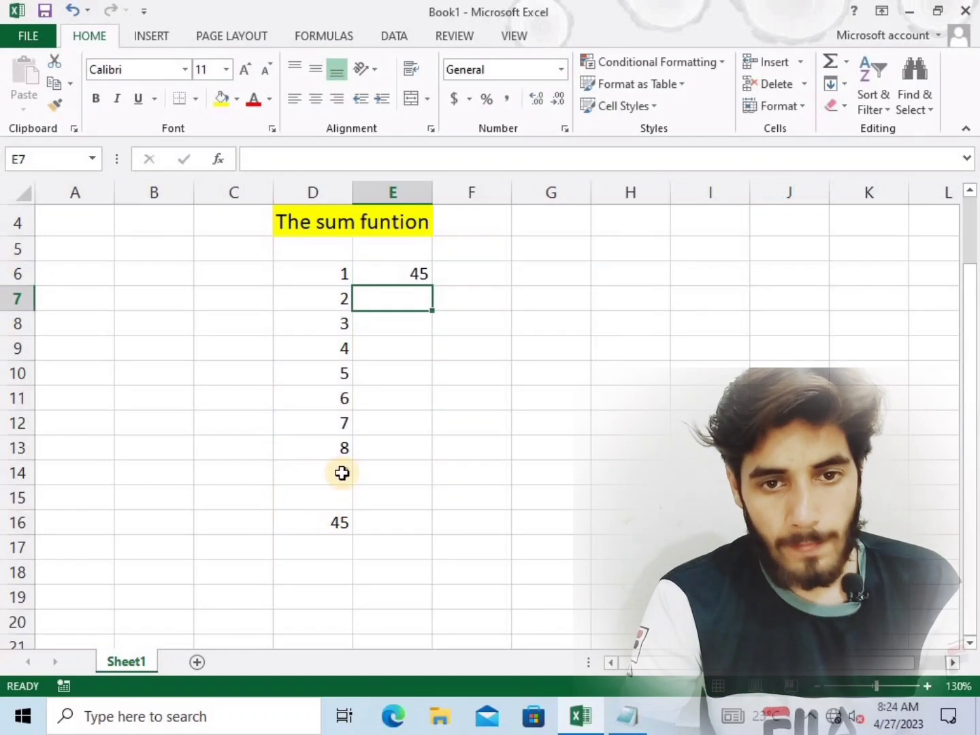
left_click(337, 519)
left_click(401, 271)
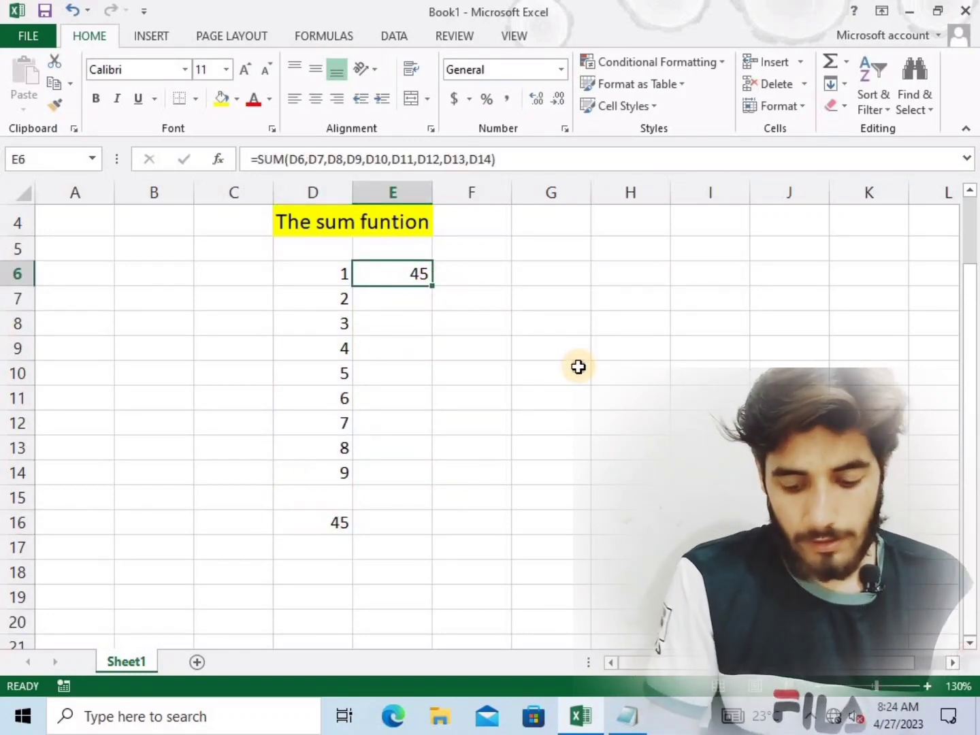
left_click(575, 368)
left_click(481, 279)
left_click(476, 344)
Start a second SUM formula in cell E8, up to the opening parenthesis
left_click(397, 319)
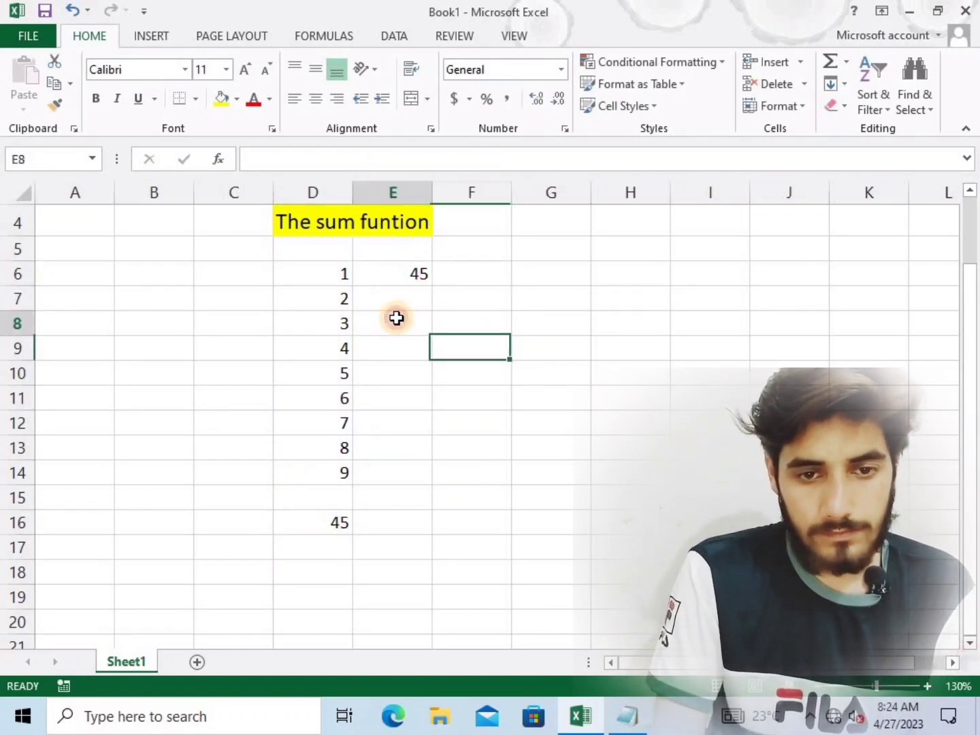
type("=dum")
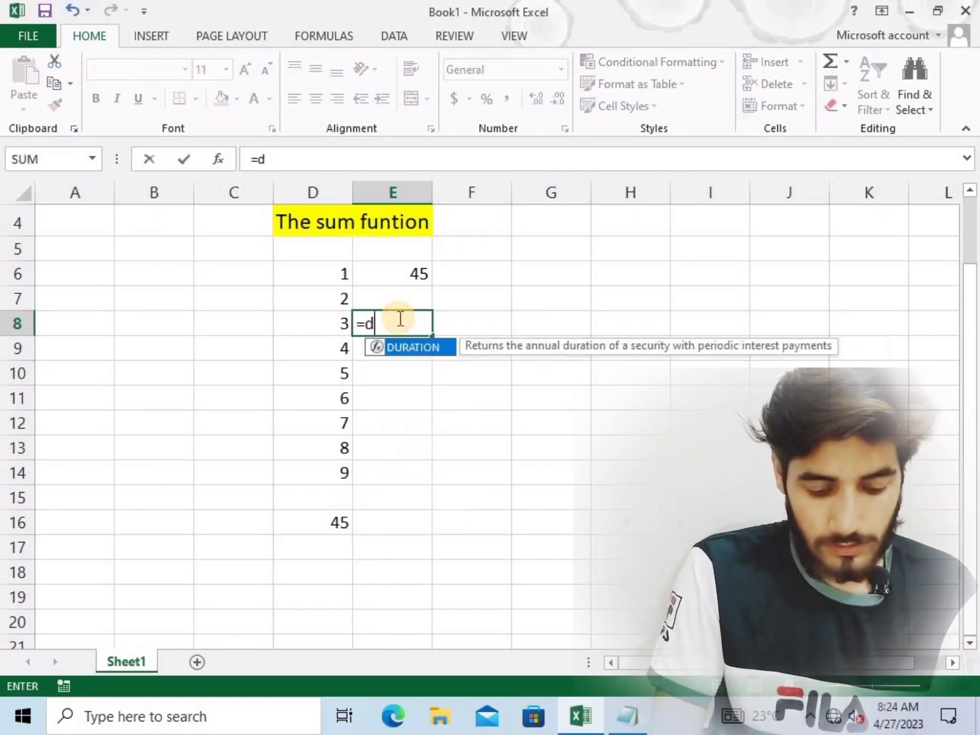
key("BackSpace")
key("BackSpace")
key("BackSpace")
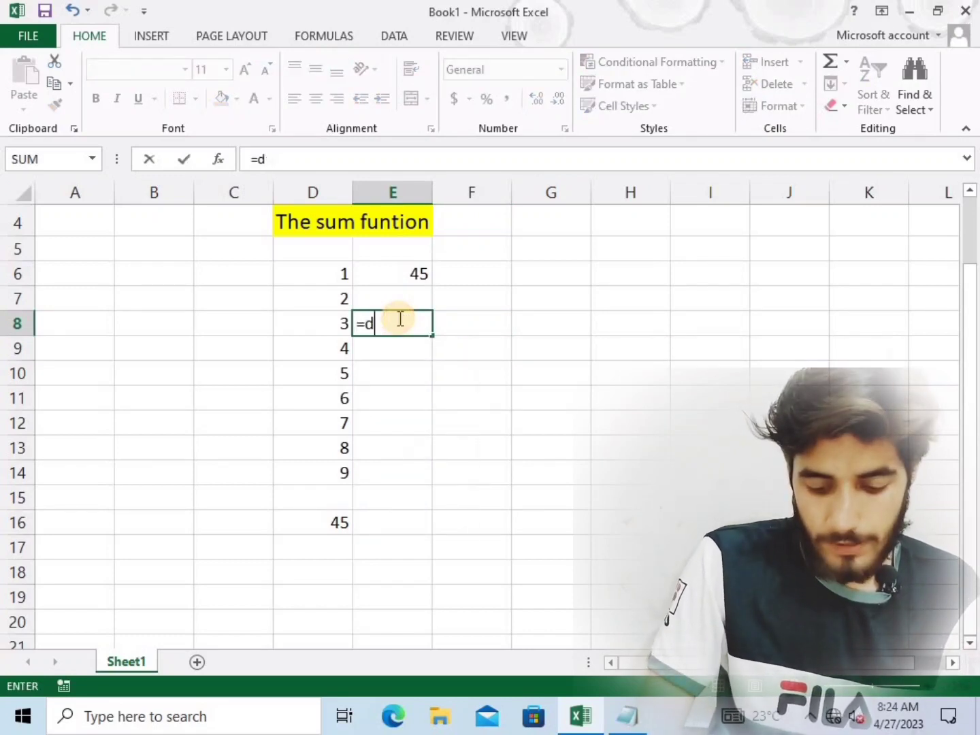
key("BackSpace")
type("s")
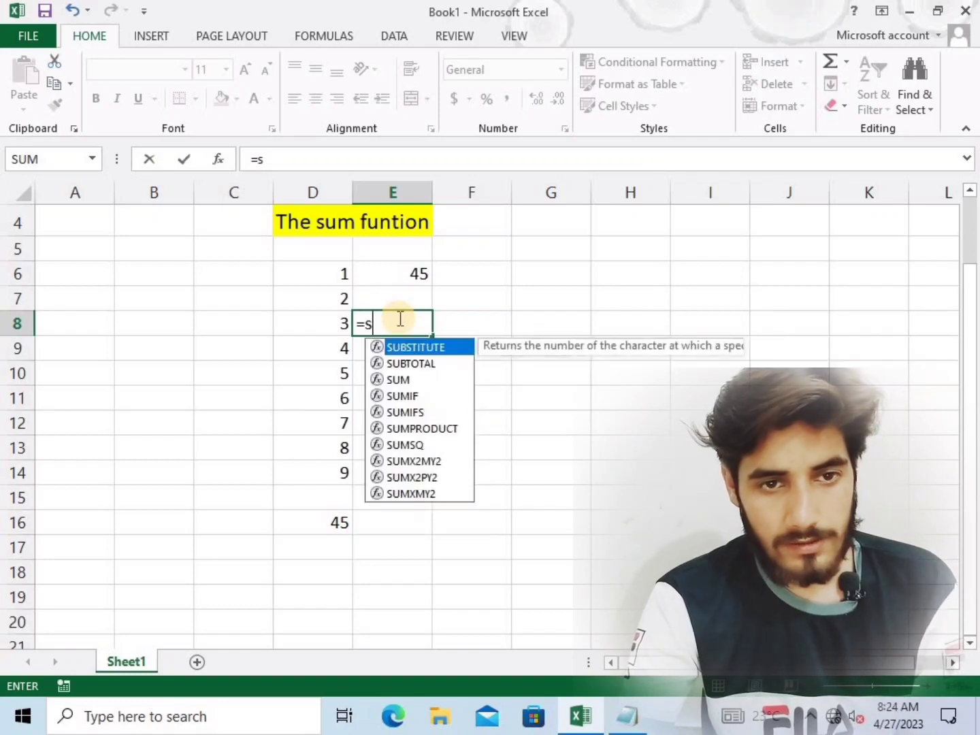
type("um(")
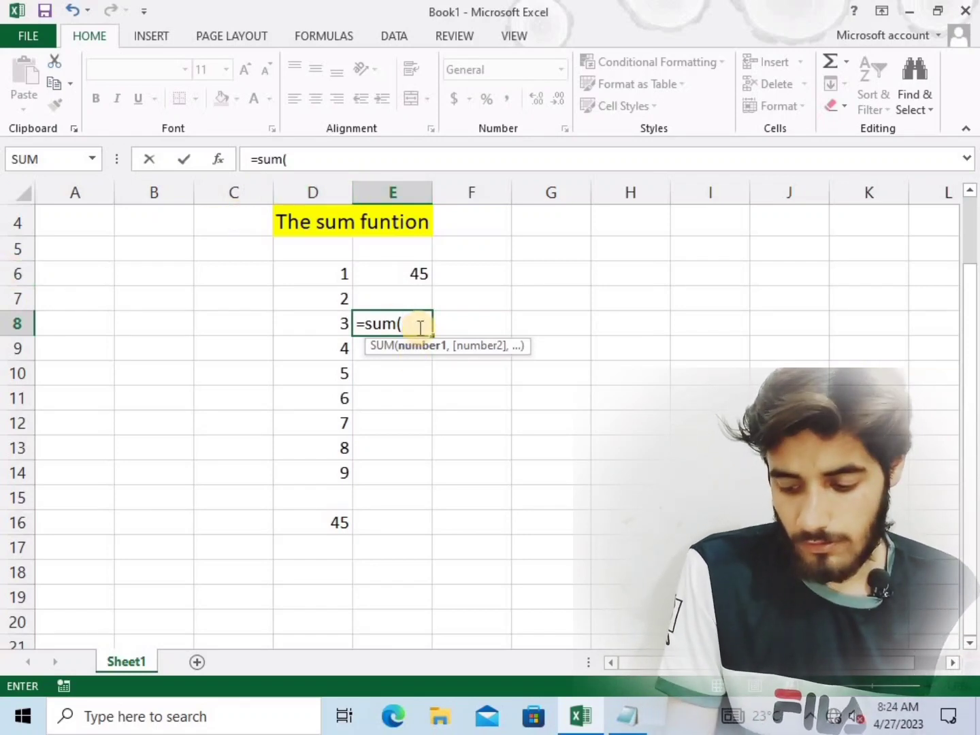
Enter d6, d7, d8, d9, d10 and d11 as comma-separated arguments of the SUM formula in E8
type("d")
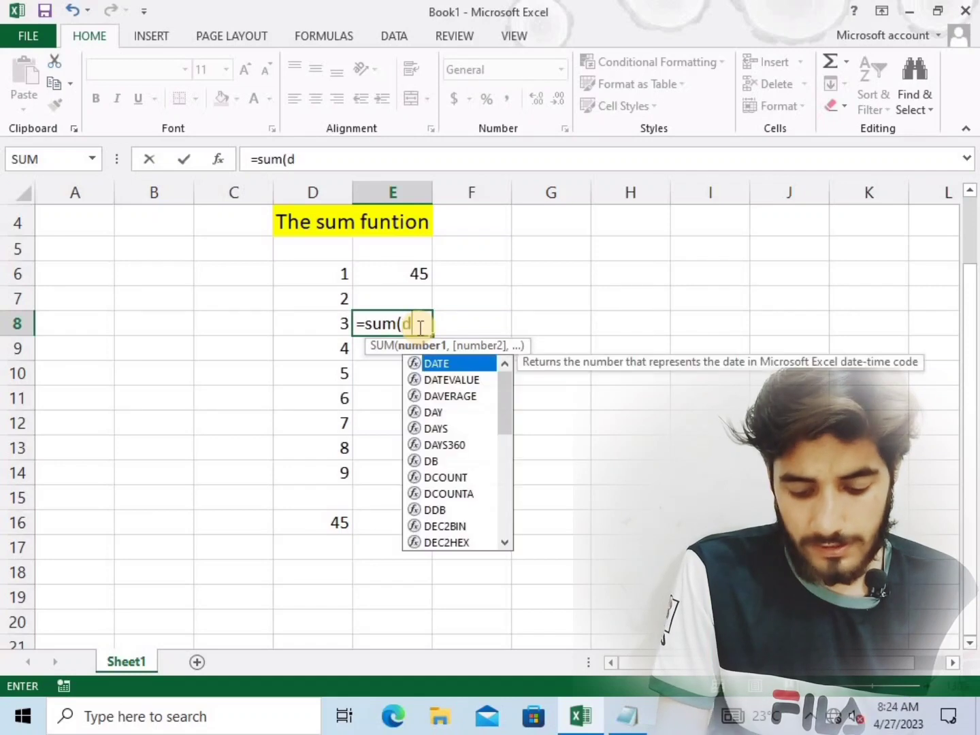
type("6")
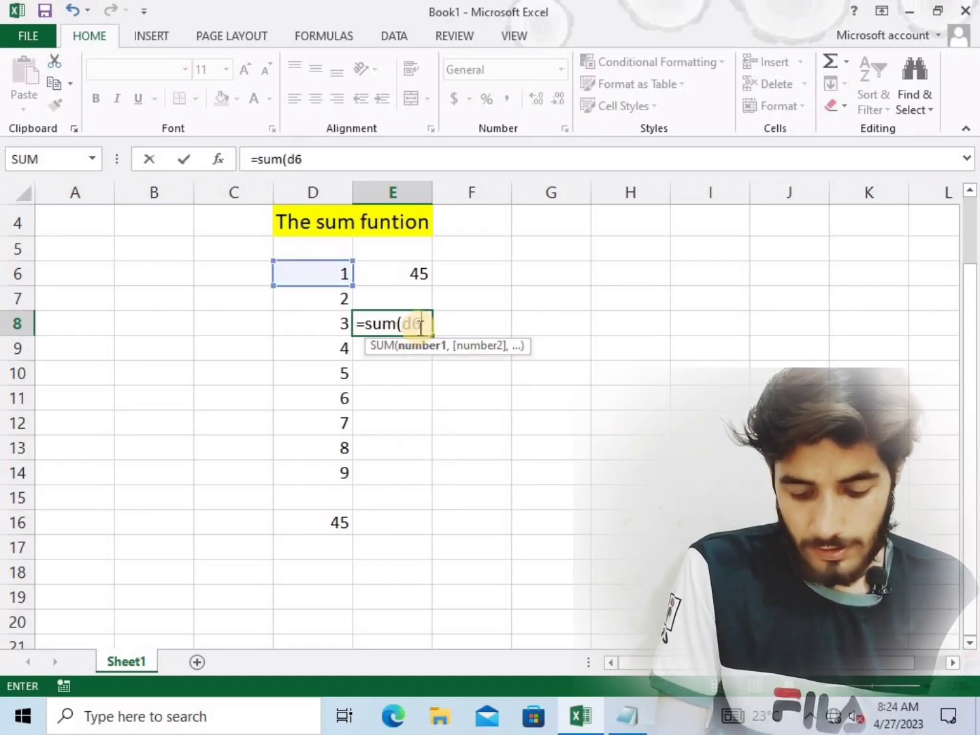
type(",d7")
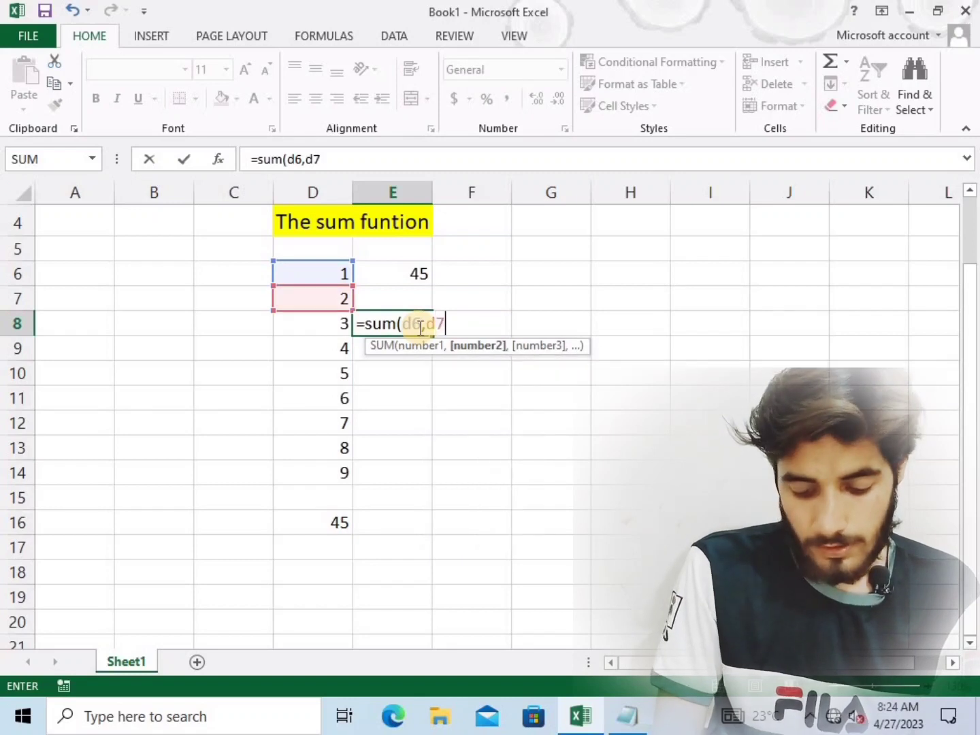
type(",d")
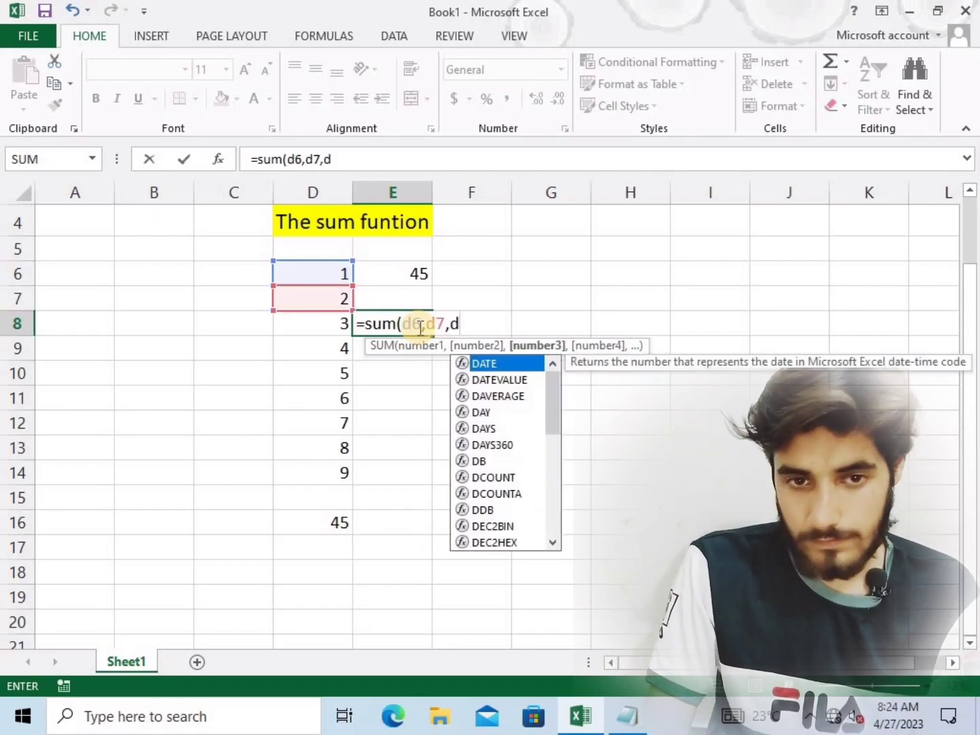
type("8,d")
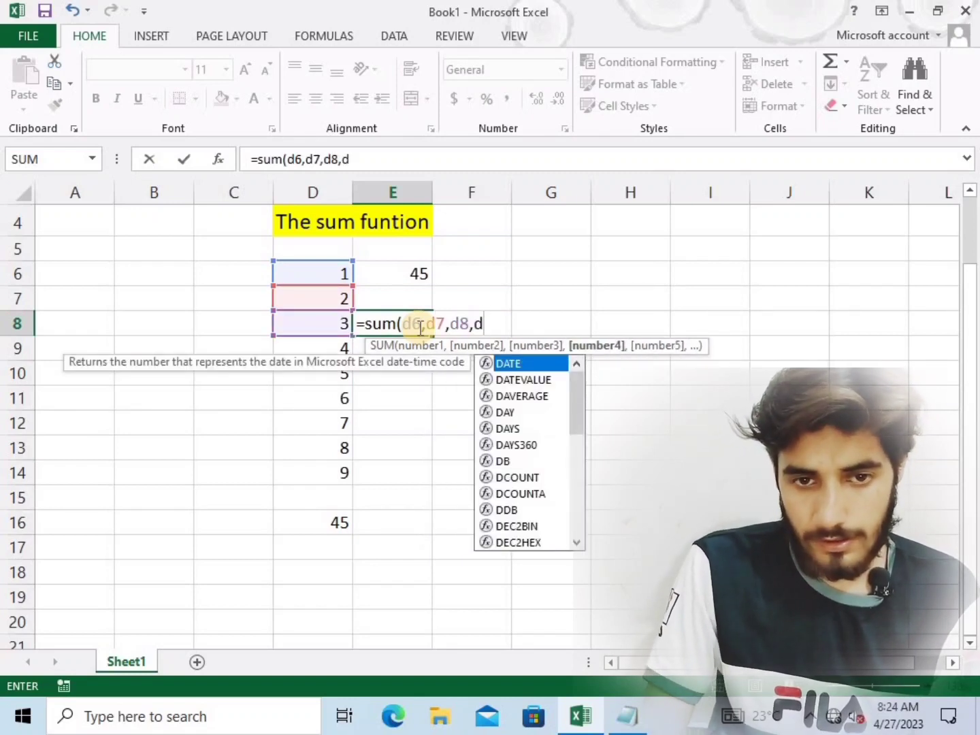
type("9")
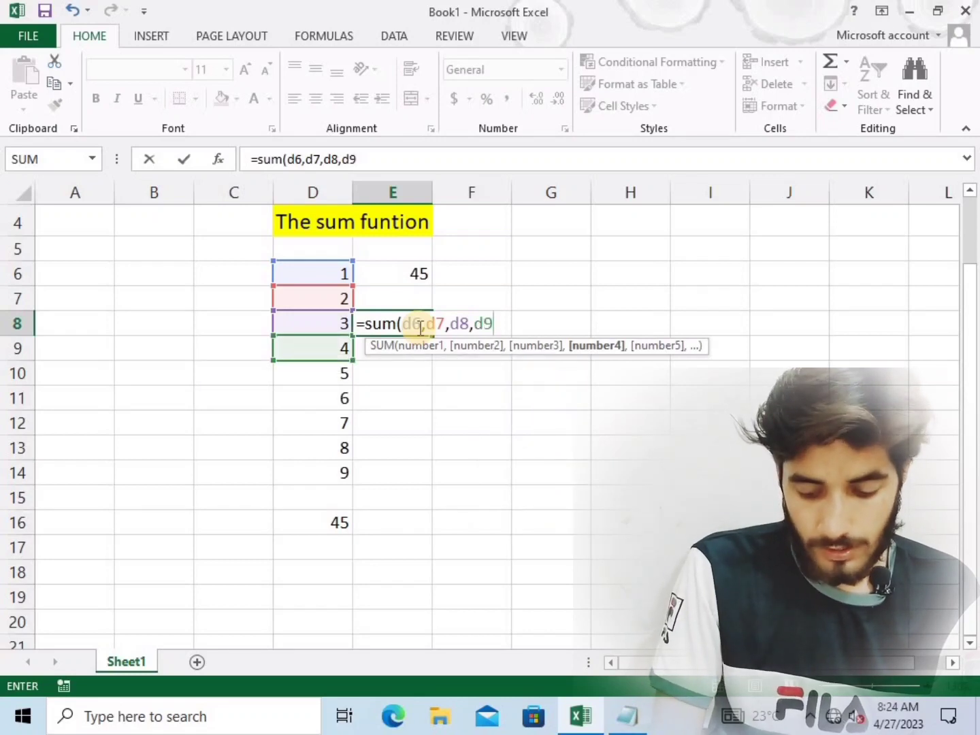
type(",d")
type("10")
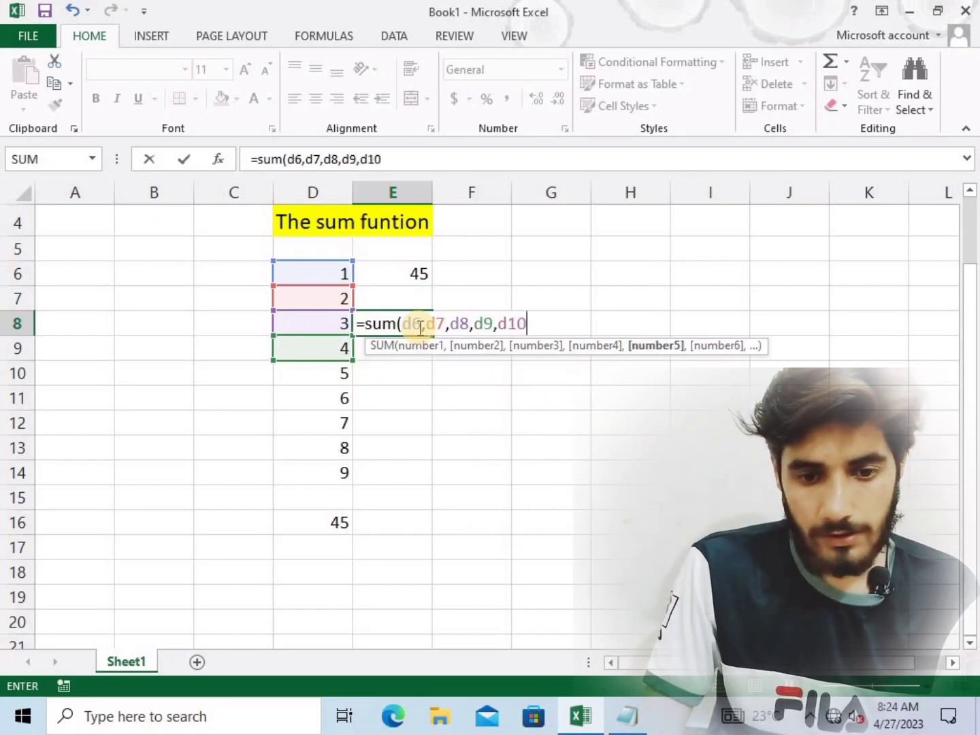
type(",d11")
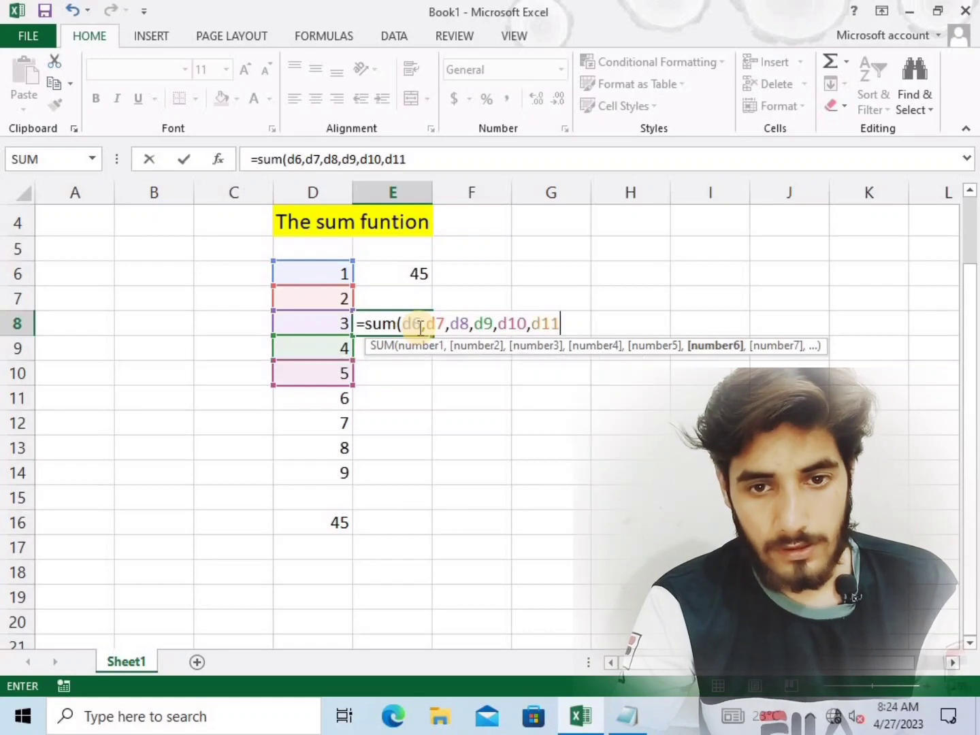
type(",d")
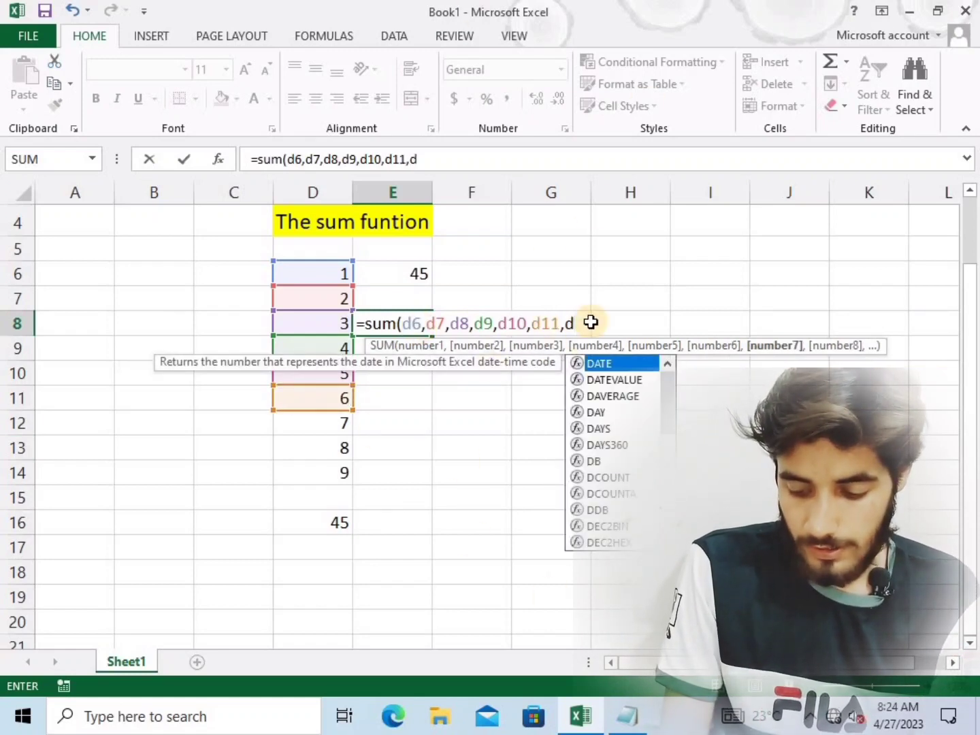
type("12")
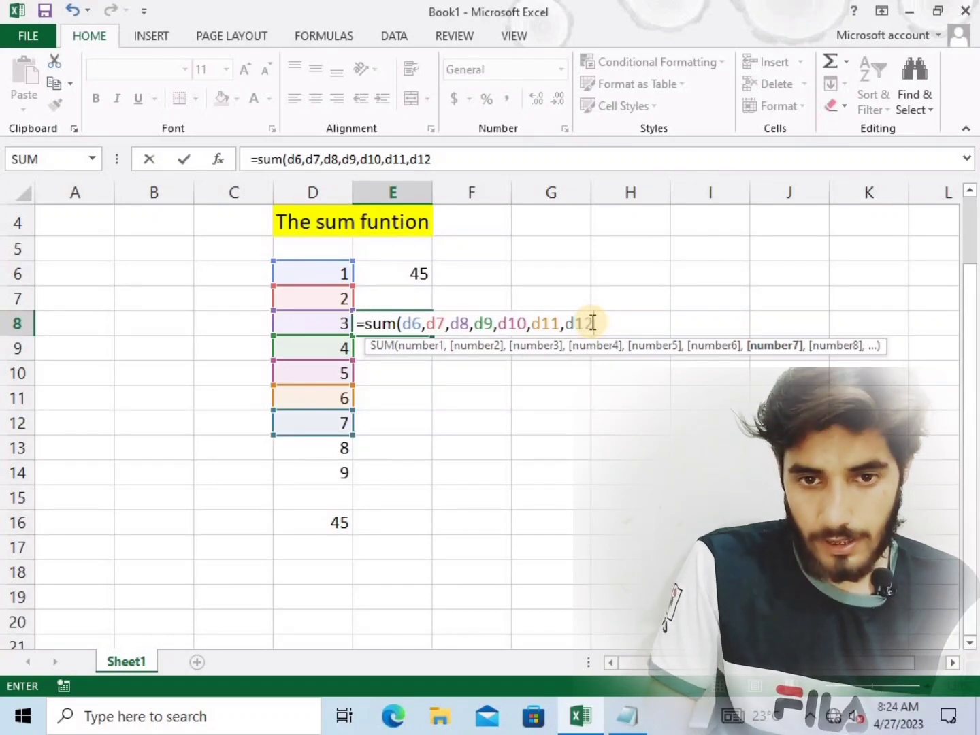
type("d")
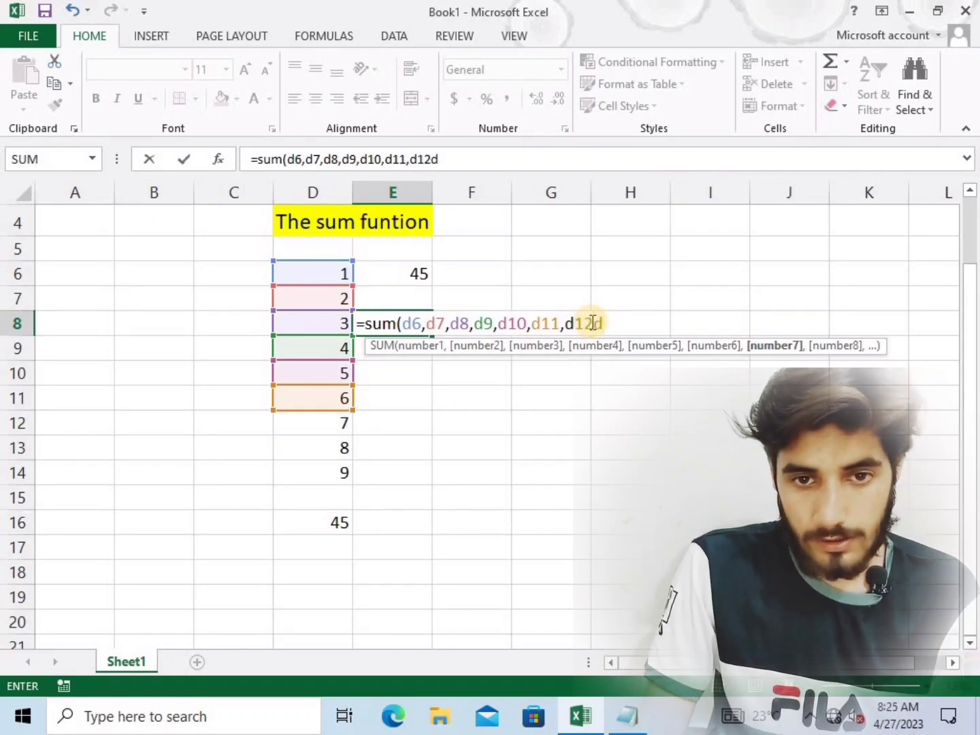
Add d12, d13 and d14 as the last arguments, close the parenthesis and complete the SUM formula in E8
key("BackSpace")
type(",d")
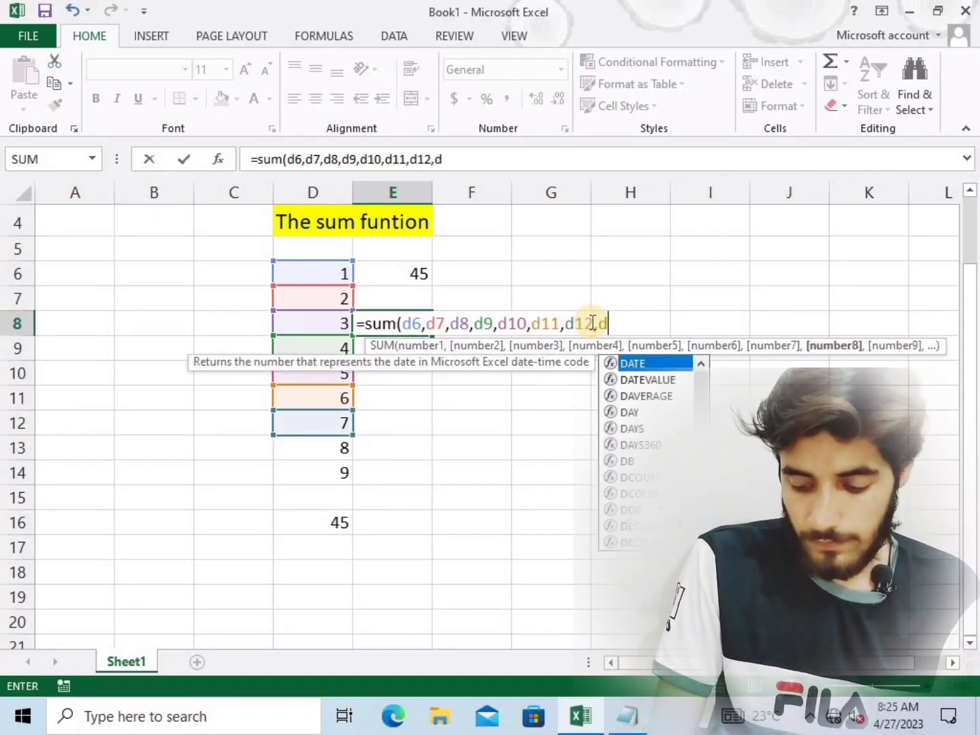
type("13")
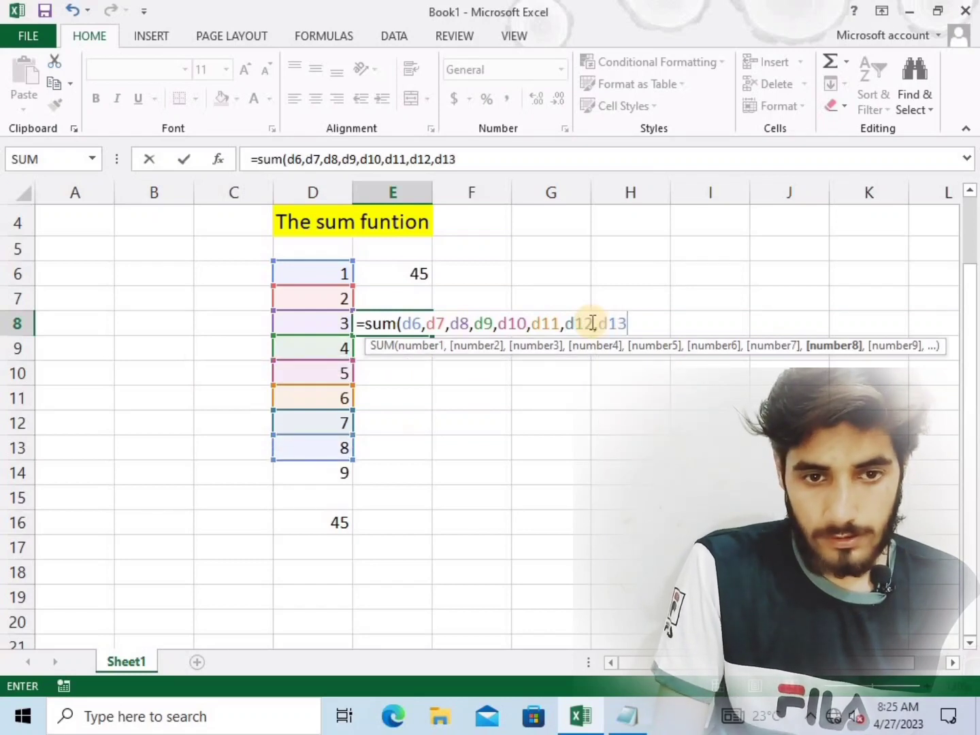
type(",d14,")
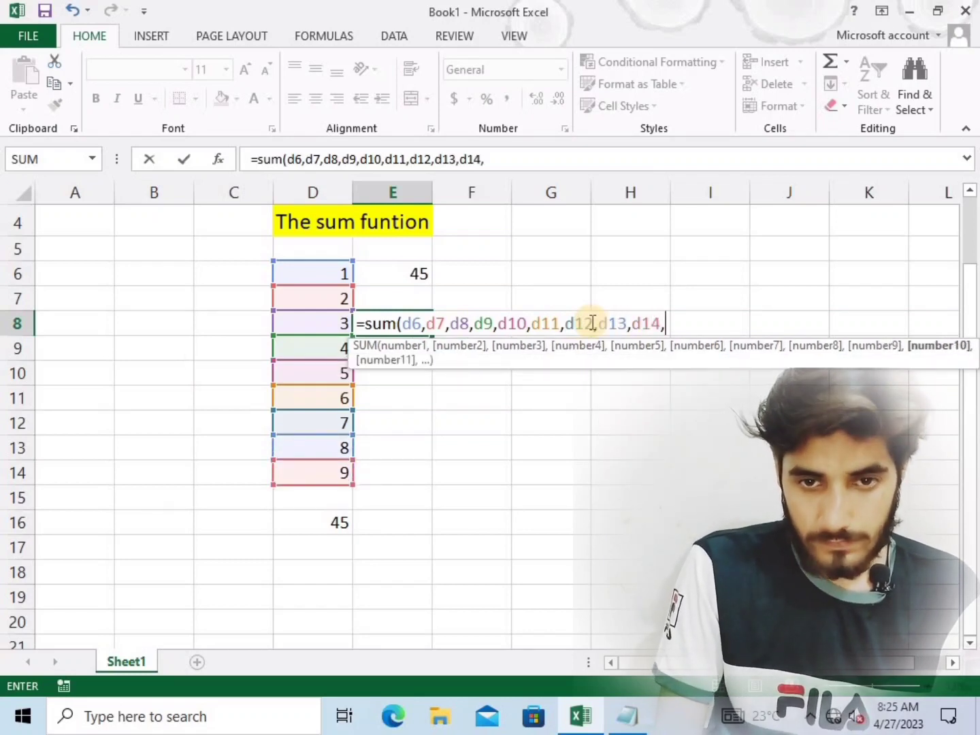
type("d")
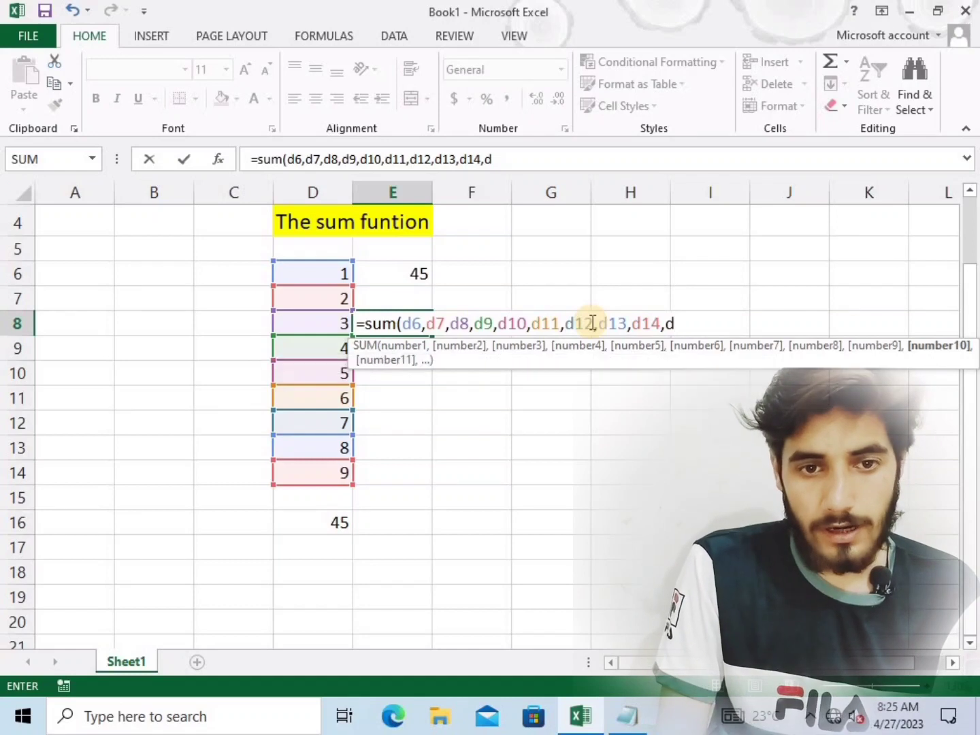
key("BackSpace")
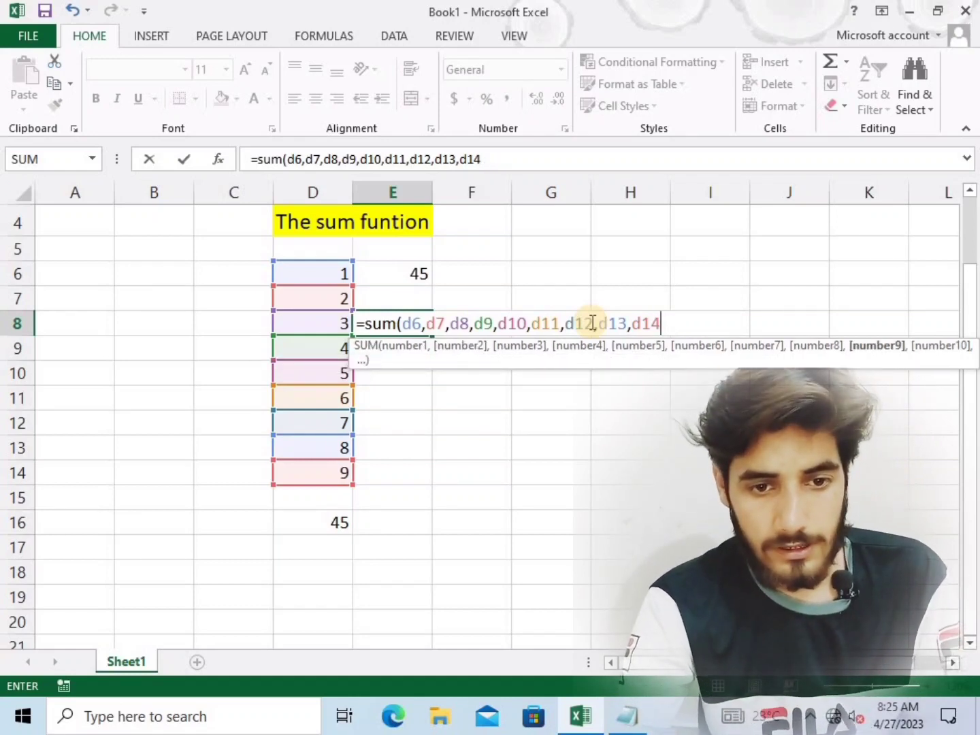
type(")")
key("Return")
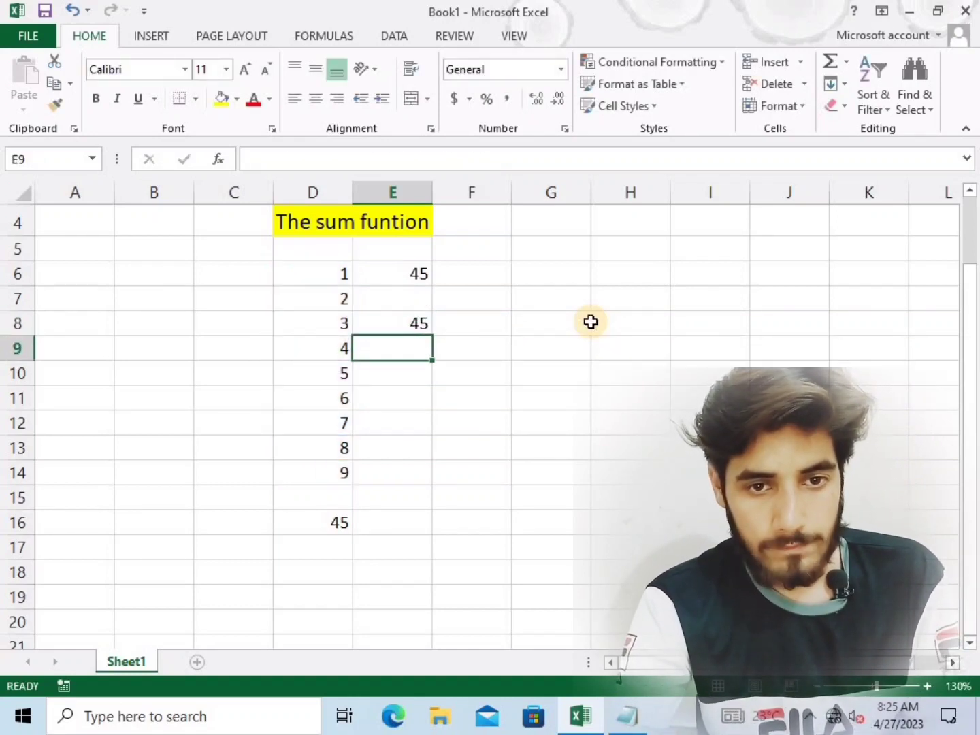
Examine the formulas behind the totals in cells D16, E6 and E8
left_click(343, 523)
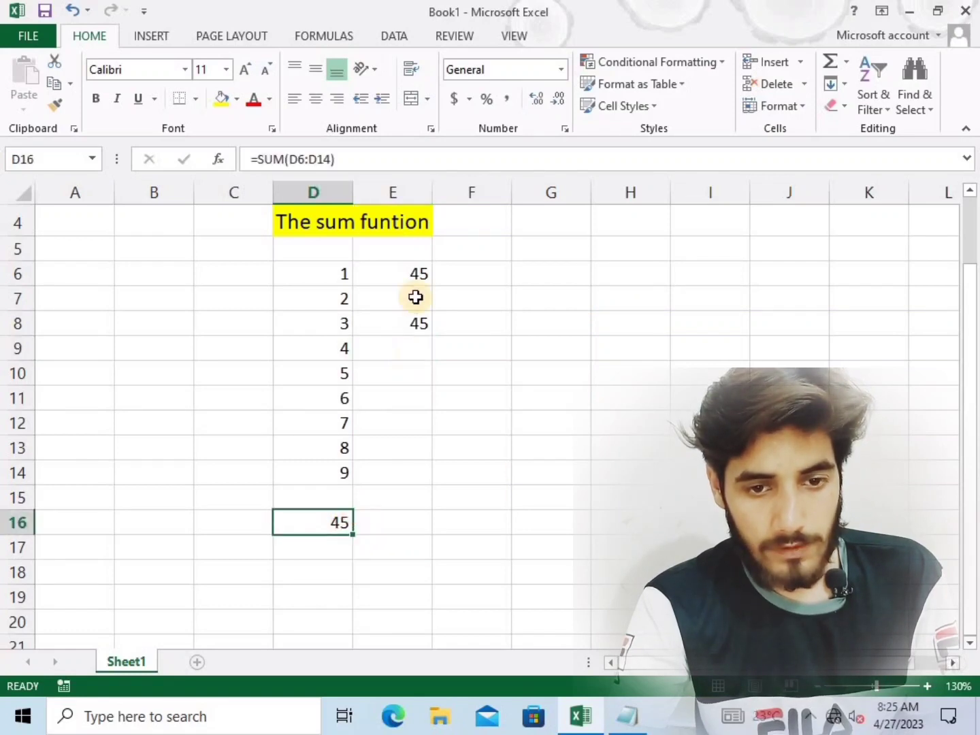
left_click(416, 273)
left_click(427, 322)
left_click(556, 314)
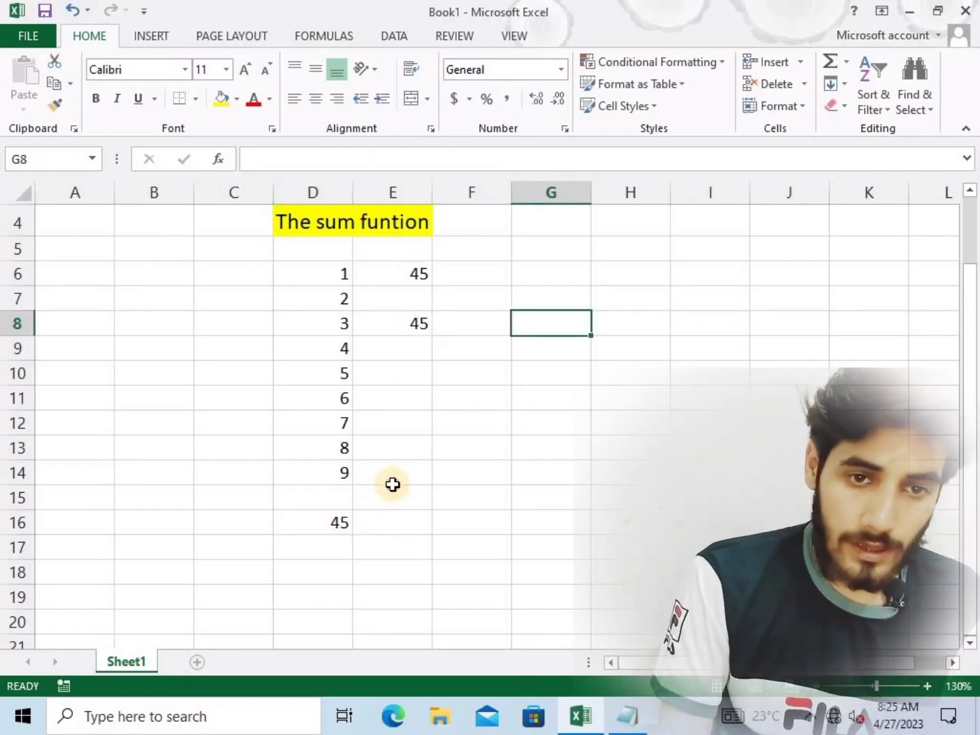
left_click(393, 482)
left_click(424, 519)
left_click(421, 504)
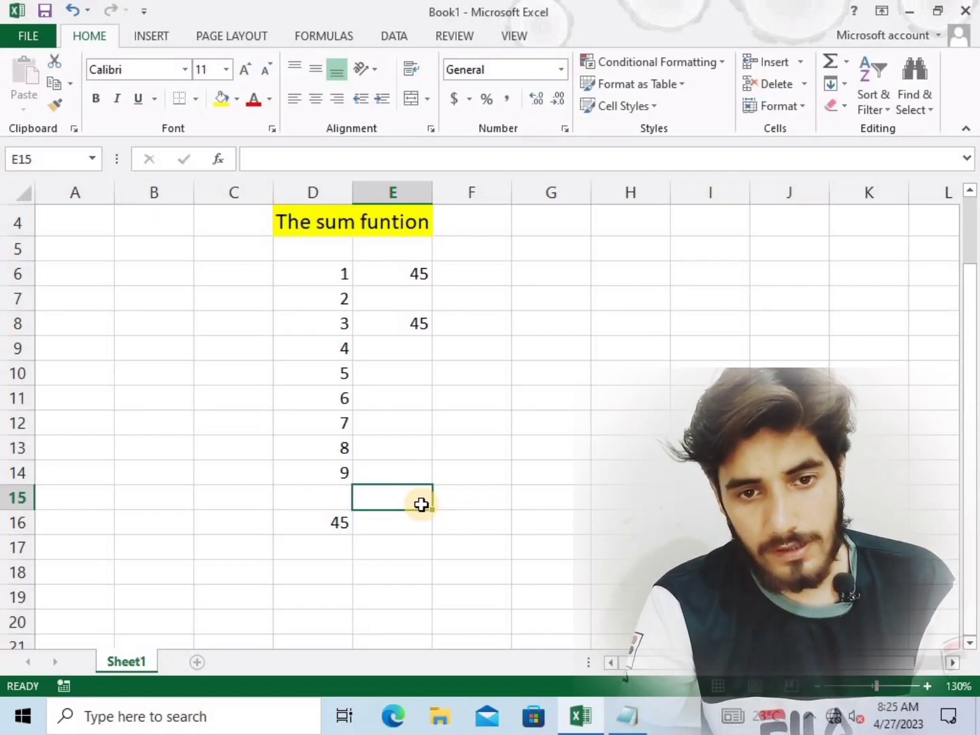
left_click(421, 275)
left_click(451, 335)
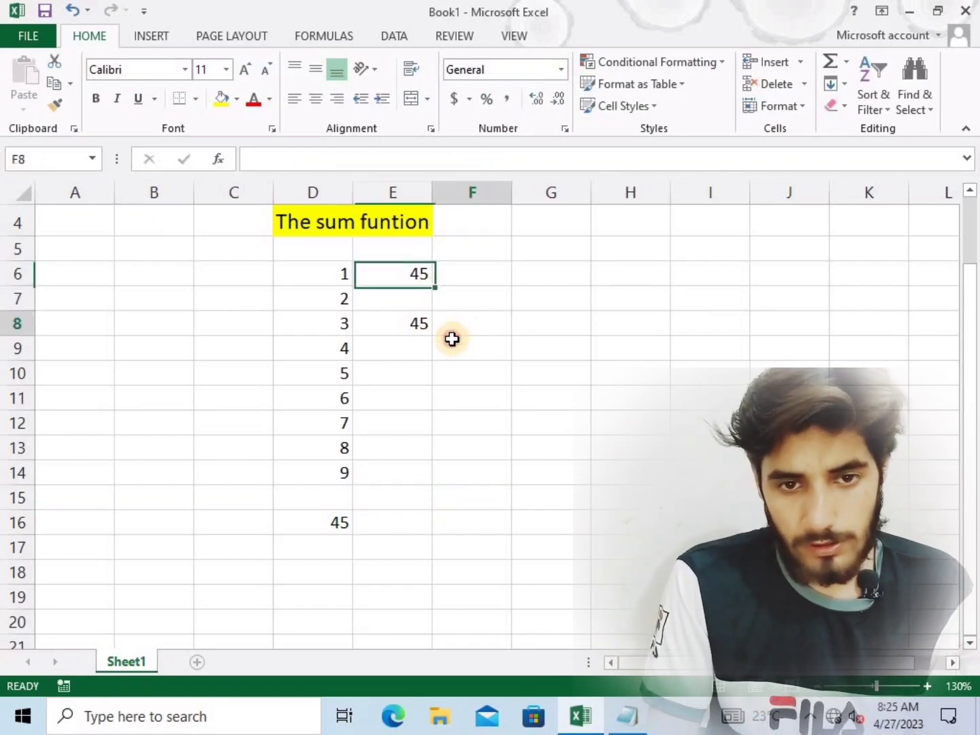
left_click(413, 330)
Start an addition formula in cell F7 with plus signs between the references: =D6+D7+D8+D9+D10
left_click(486, 299)
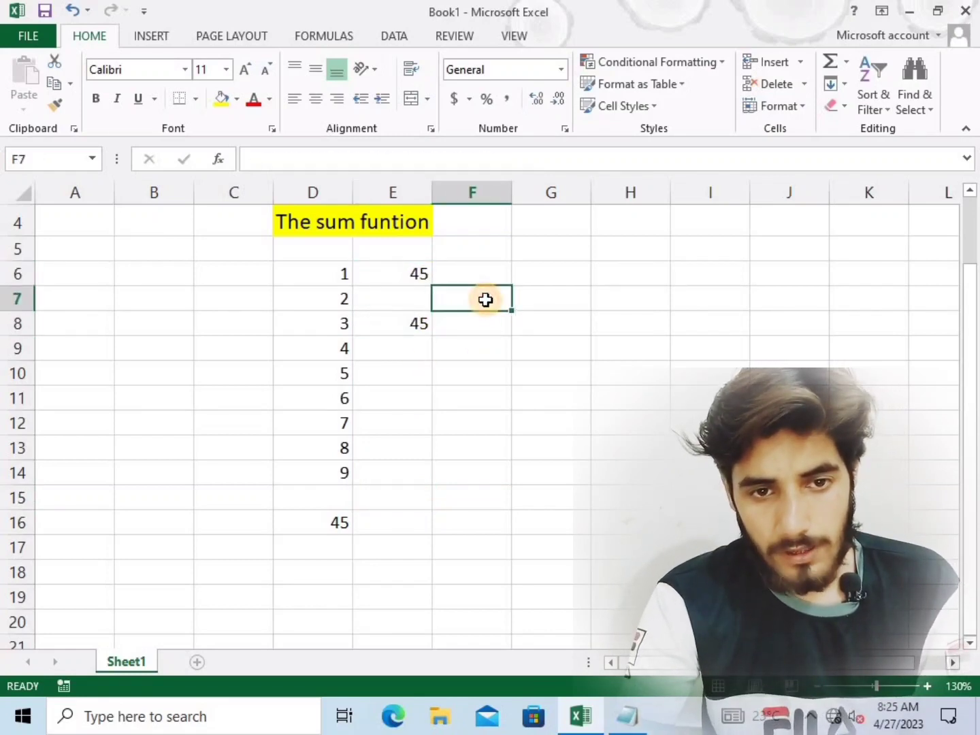
type("=")
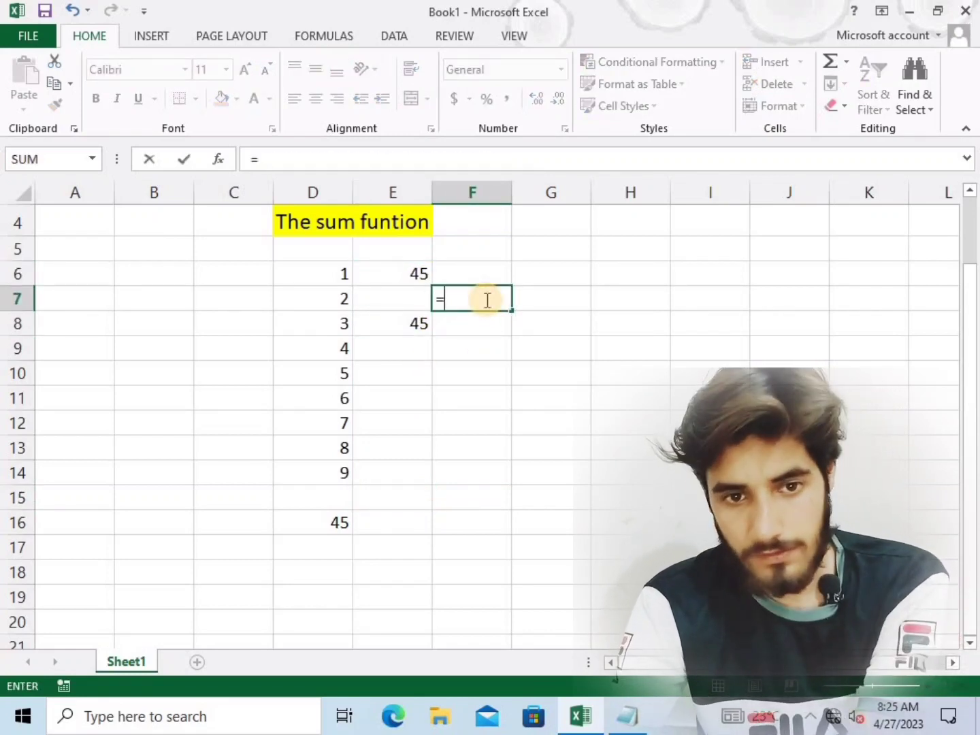
left_click(333, 275)
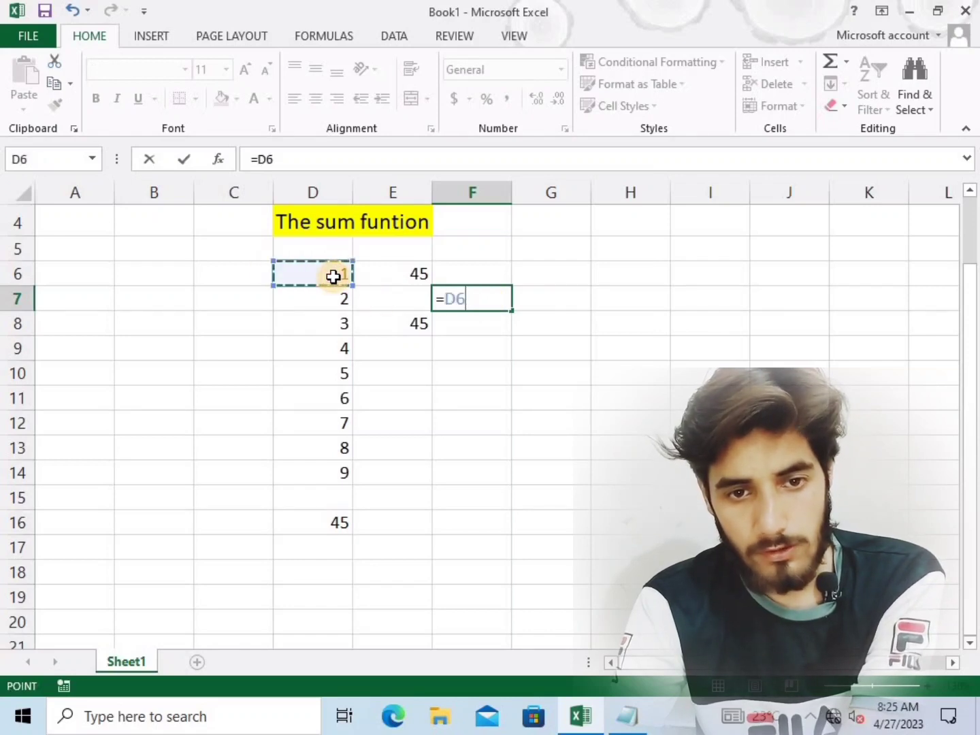
type("+")
left_click(328, 303)
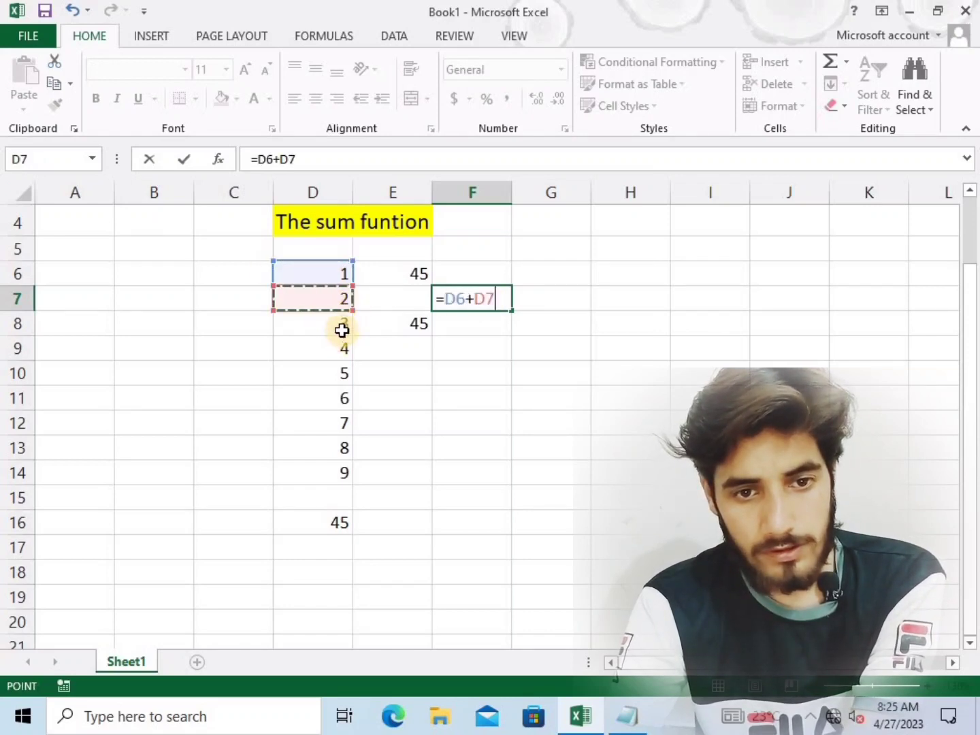
type("+")
left_click(342, 328)
type("+")
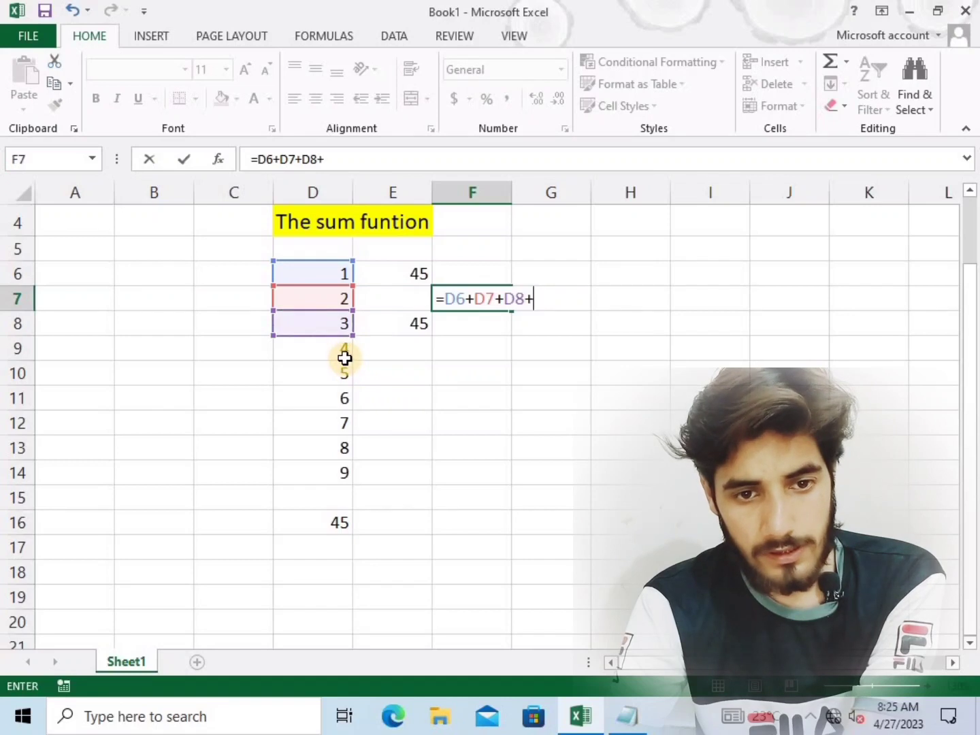
left_click(345, 360)
type("+")
left_click(339, 378)
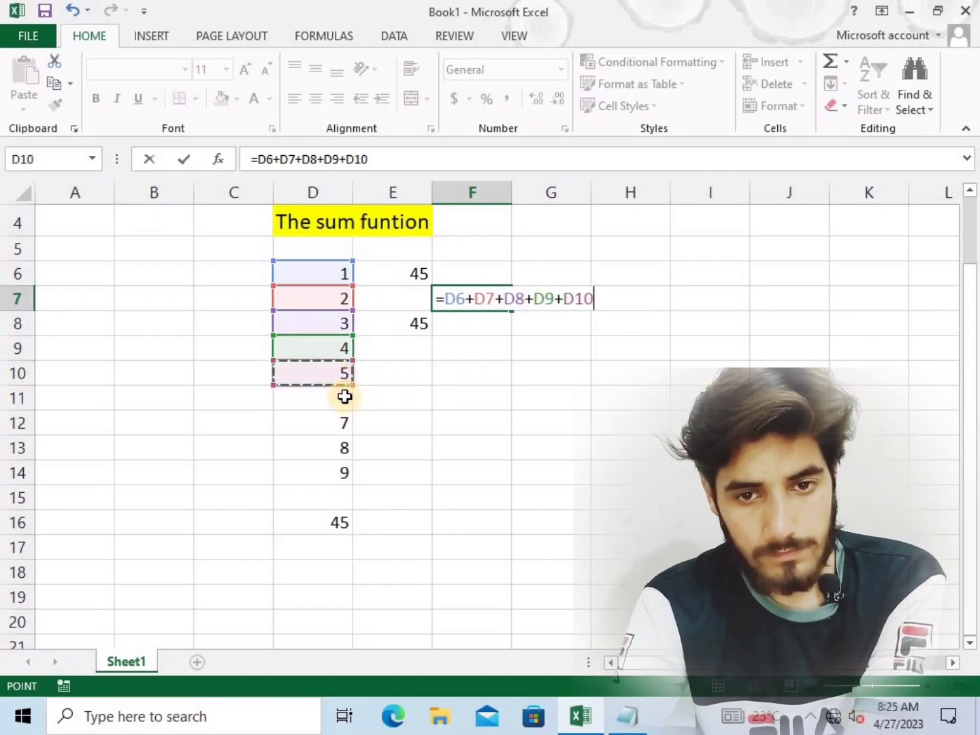
Add D11, D12, D13 and D14 with plus signs to the addition formula in F7 and complete it
type("+")
left_click(339, 401)
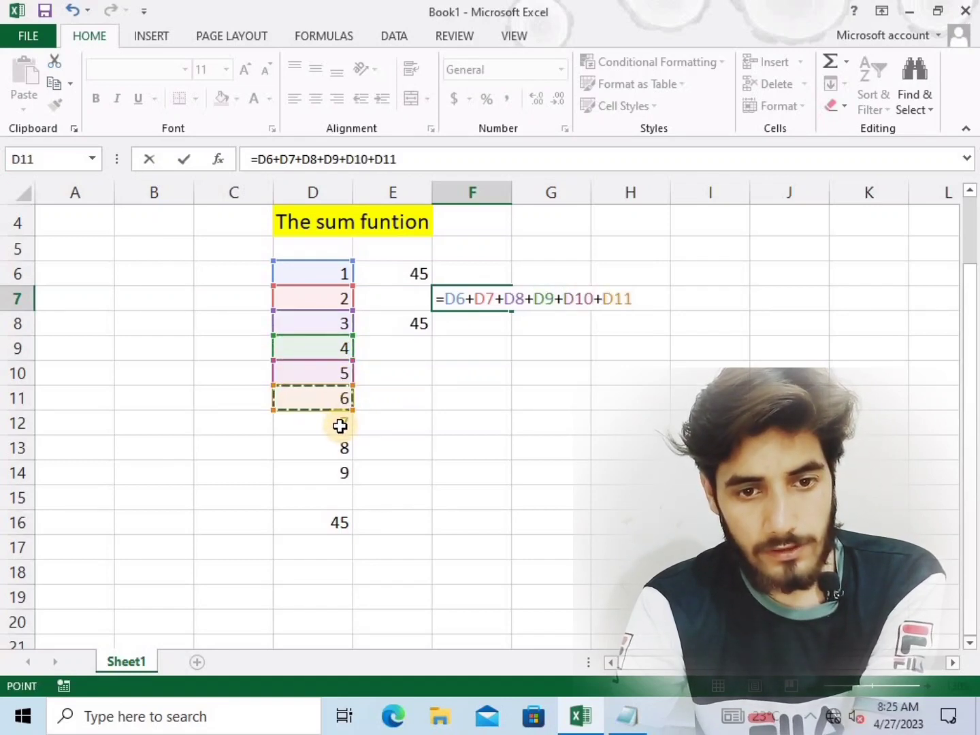
type("+")
left_click(339, 420)
type("+")
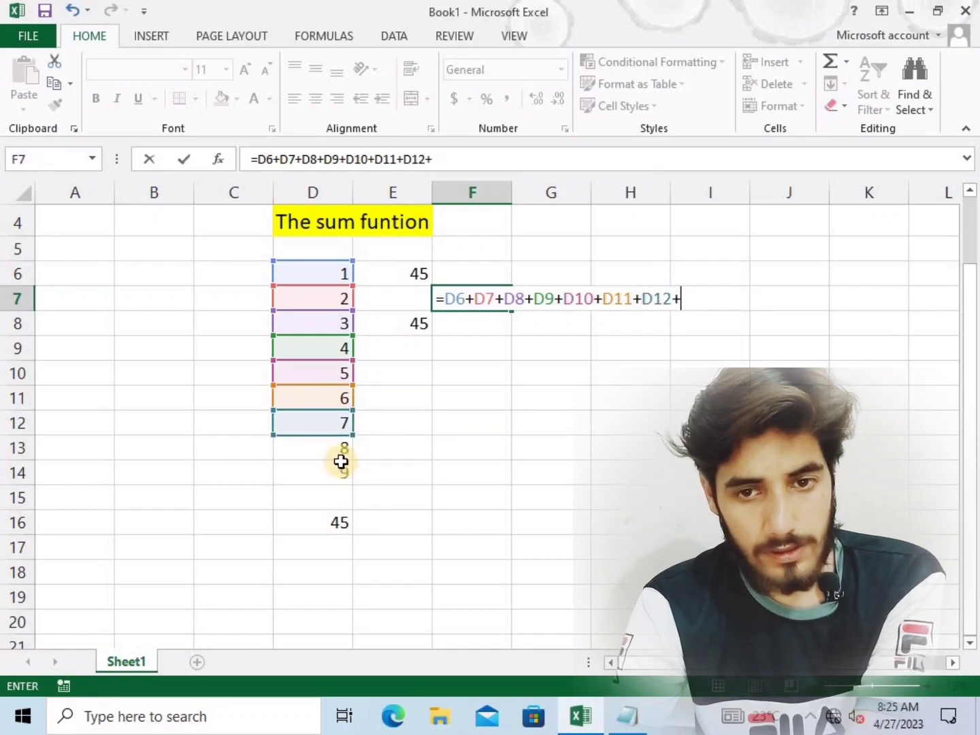
left_click(339, 450)
type("+")
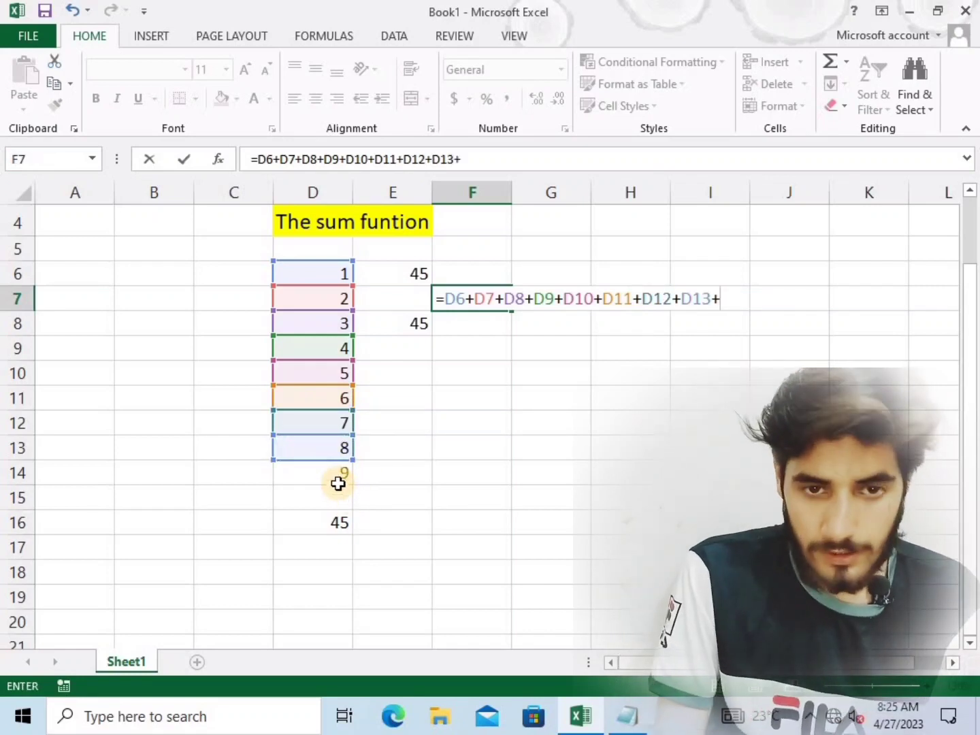
left_click(338, 474)
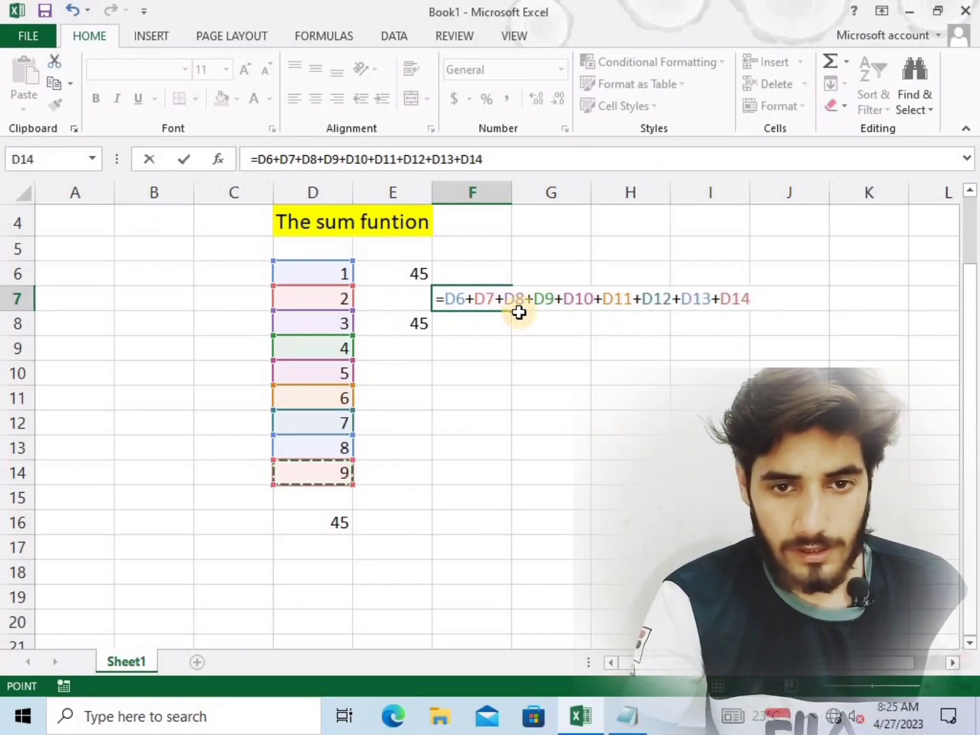
key("Return")
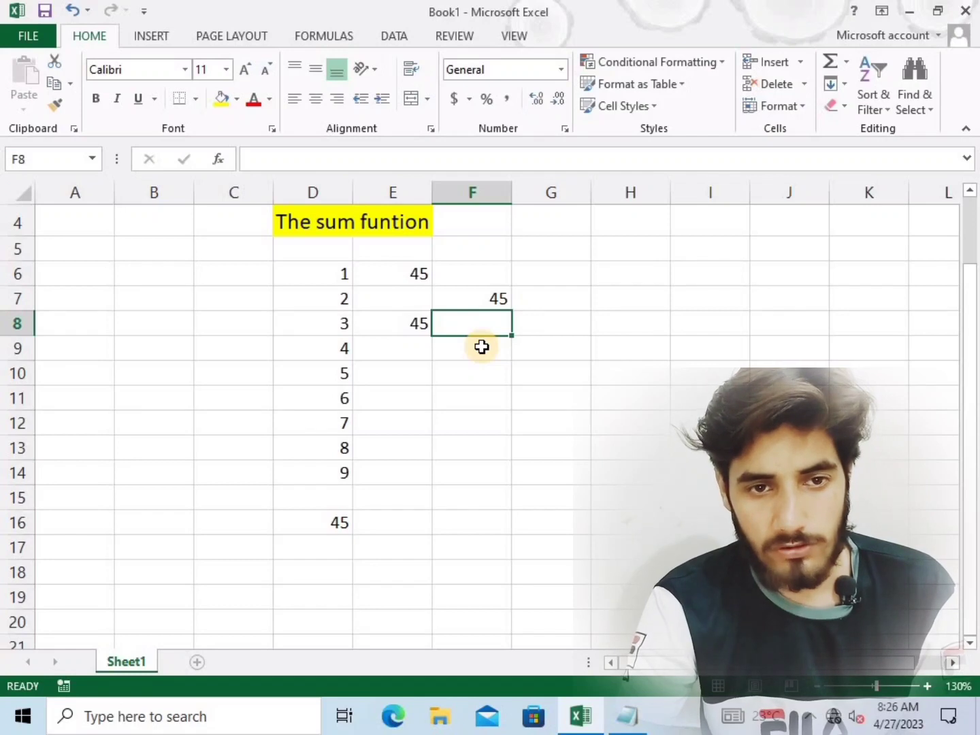
Replace the whole addition formula in F7 with the single reference =F9
left_click(487, 302)
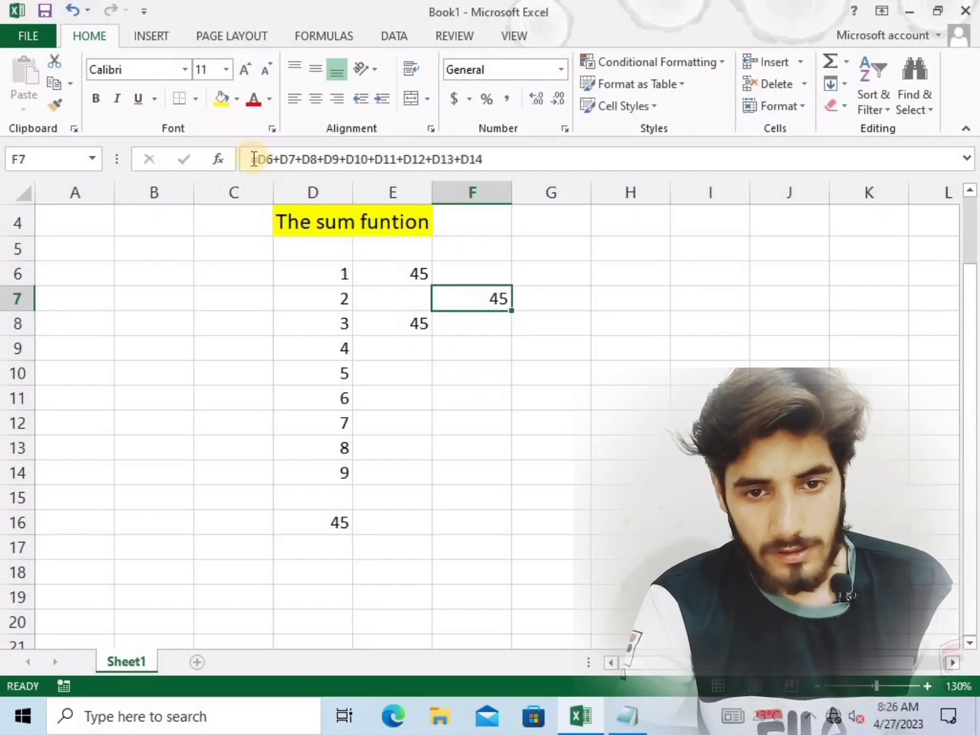
left_click_drag(250, 159, 510, 158)
type("=")
left_click(487, 346)
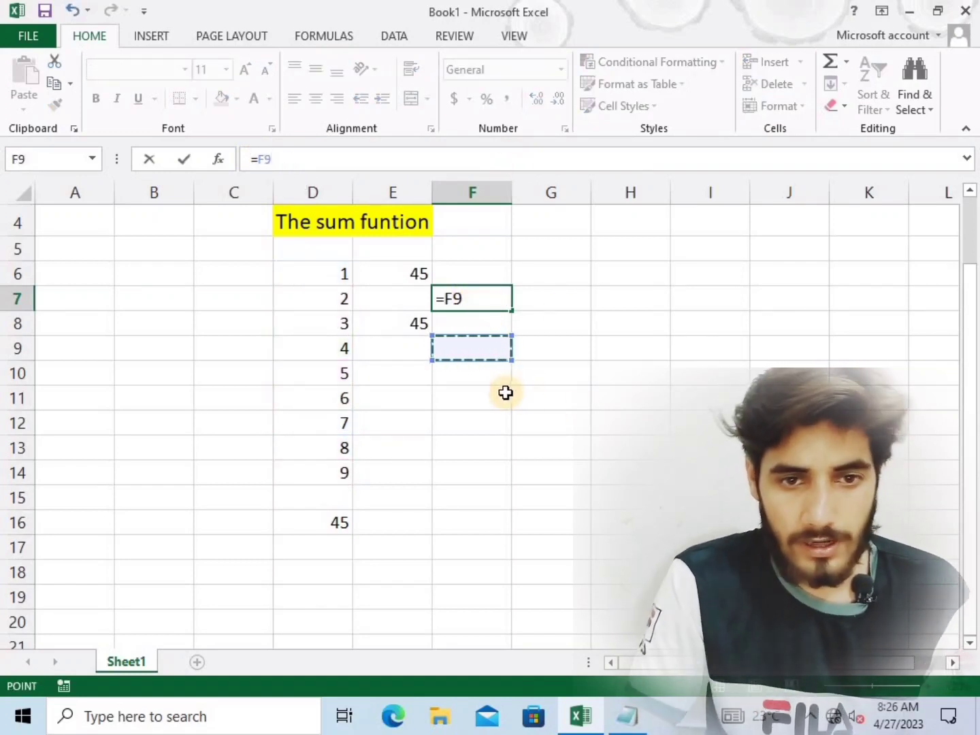
Remove the equals sign from the formula in F7 and commit the cell as the plain text F9
left_click(257, 160)
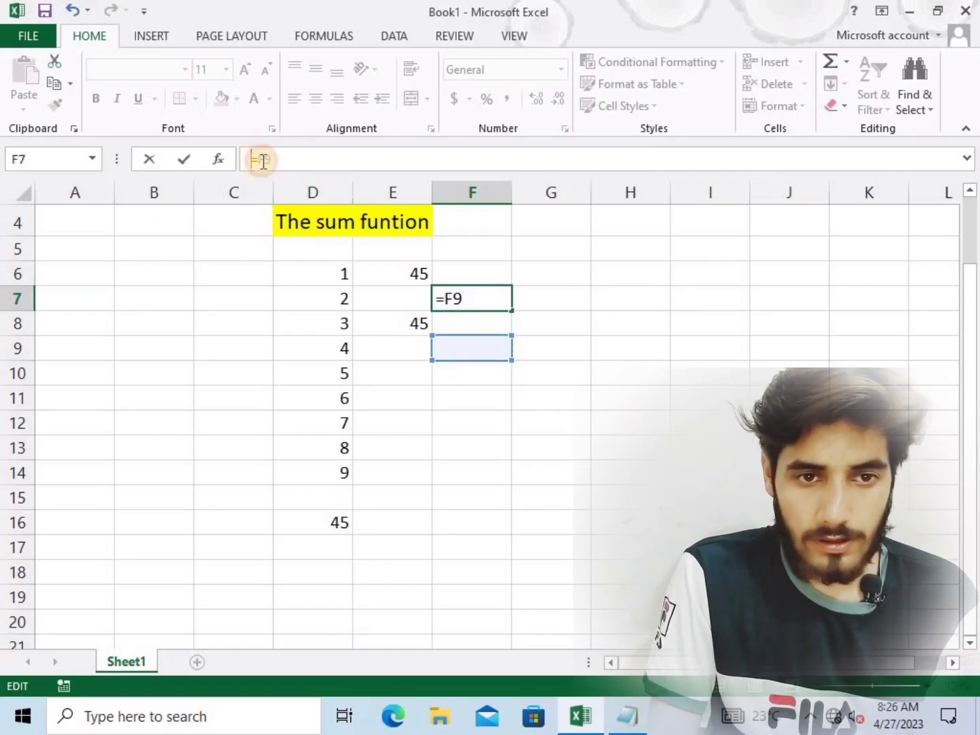
key("Delete")
left_click(303, 167)
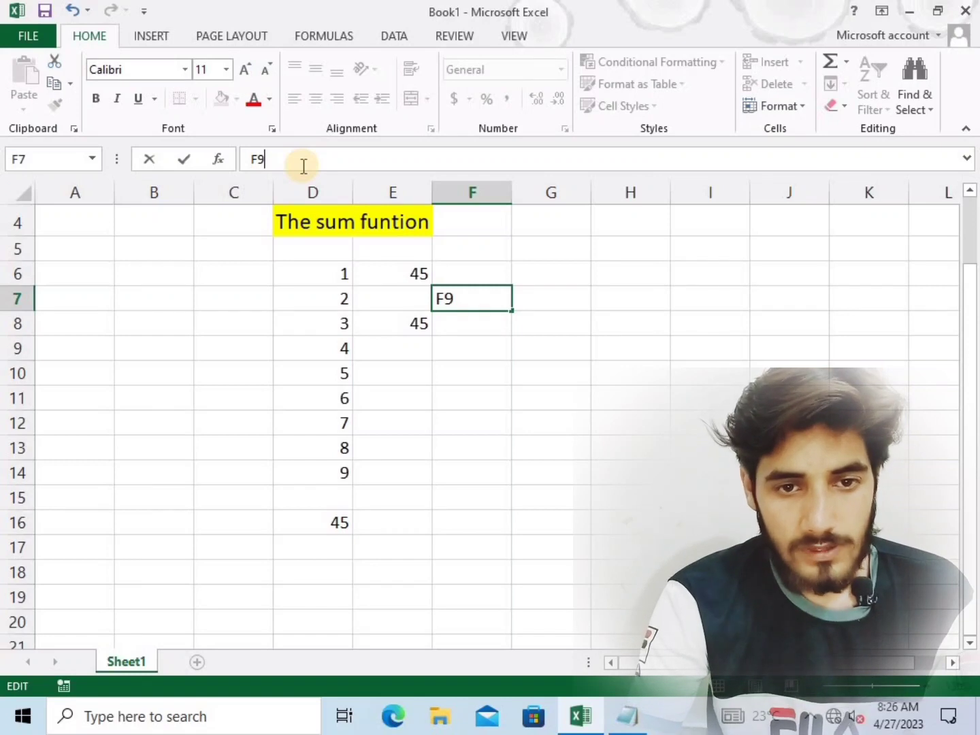
key("Return")
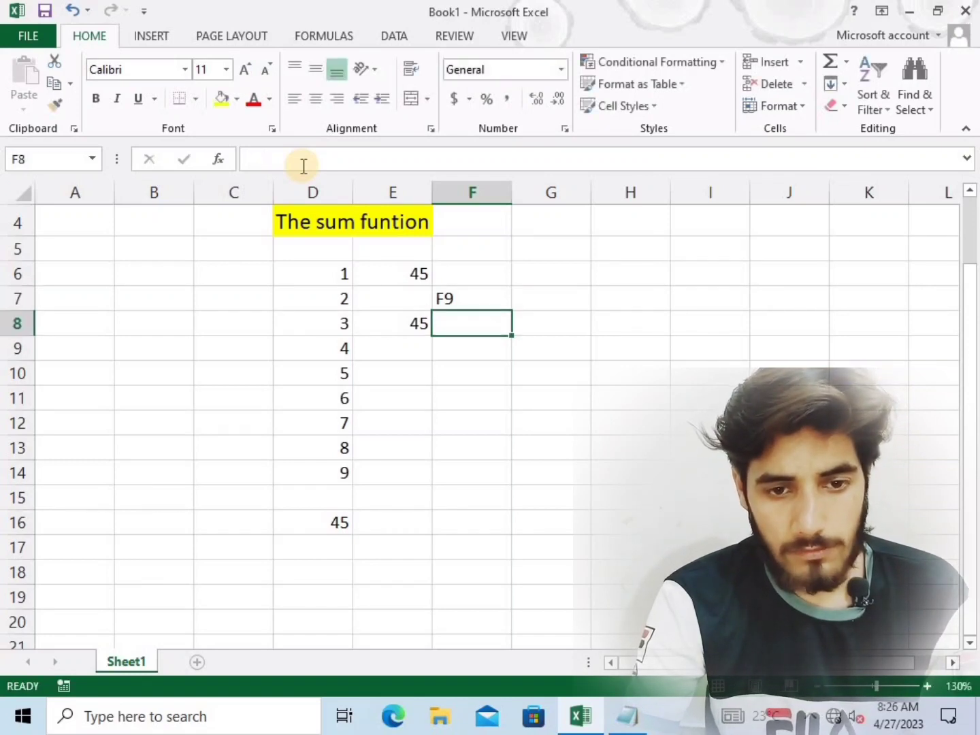
left_click(484, 402)
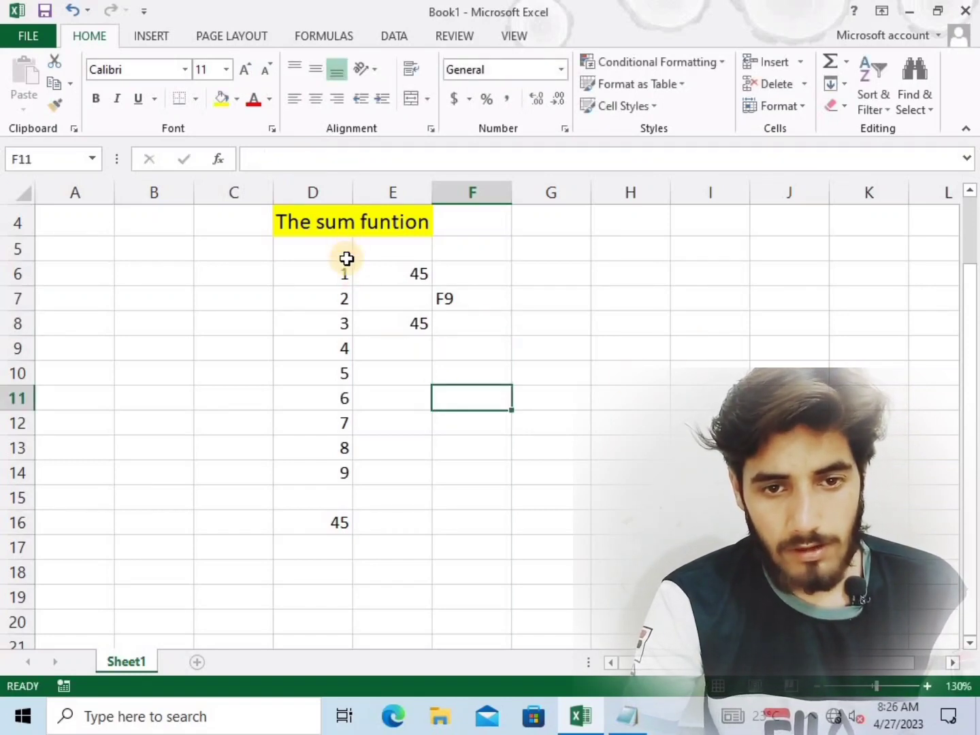
left_click(346, 255)
left_click_drag(360, 340, 387, 520)
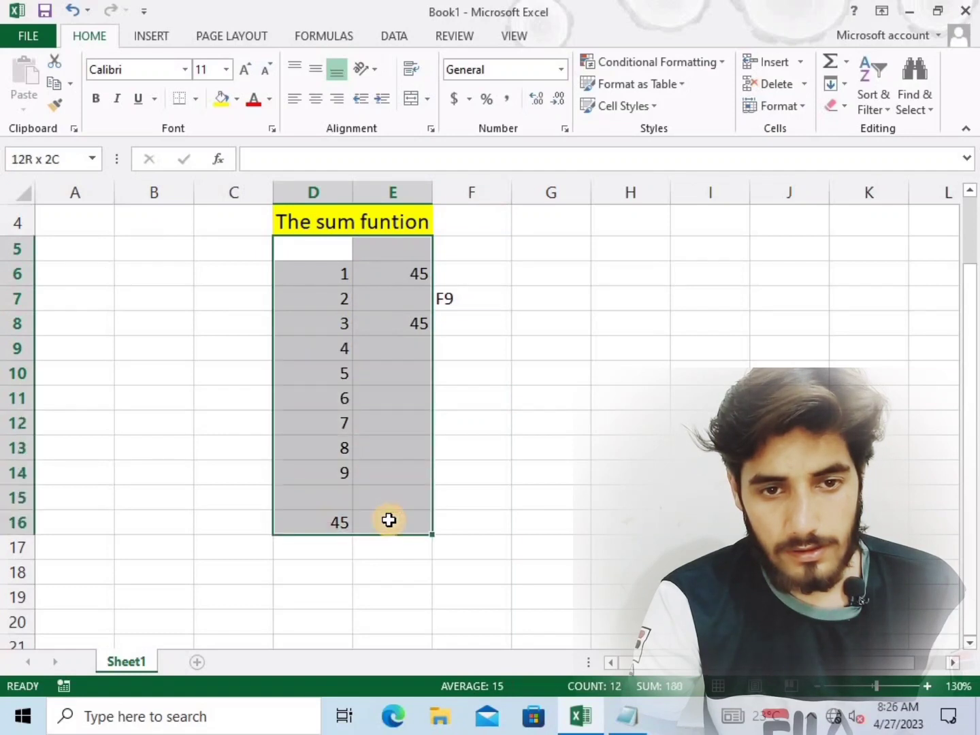
left_click(500, 396)
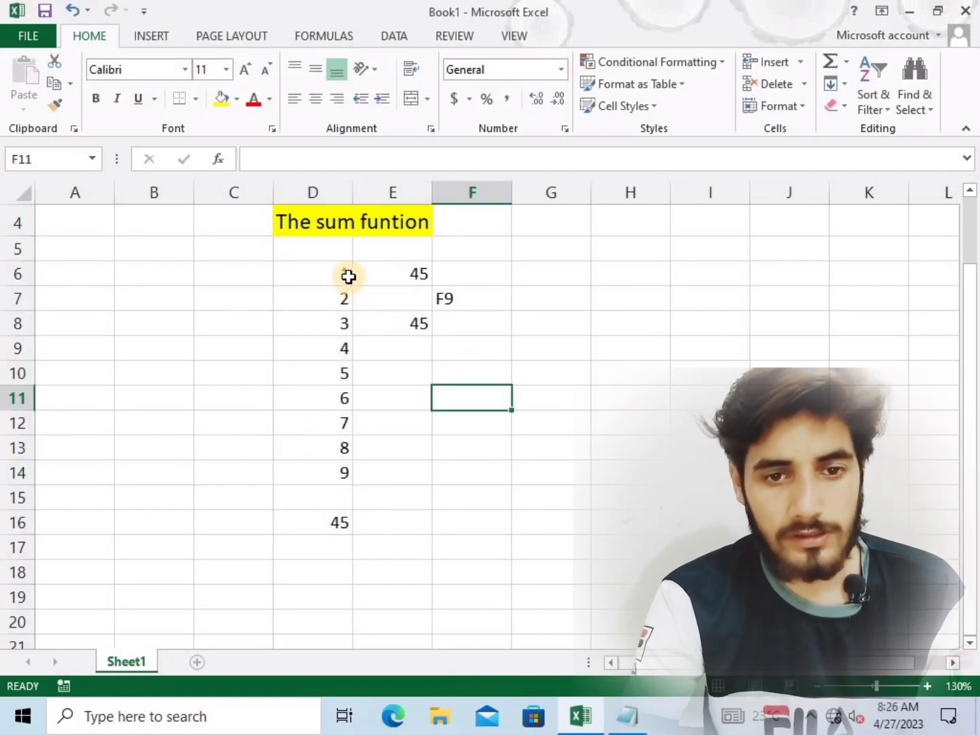
left_click_drag(334, 272, 456, 520)
left_click(665, 389)
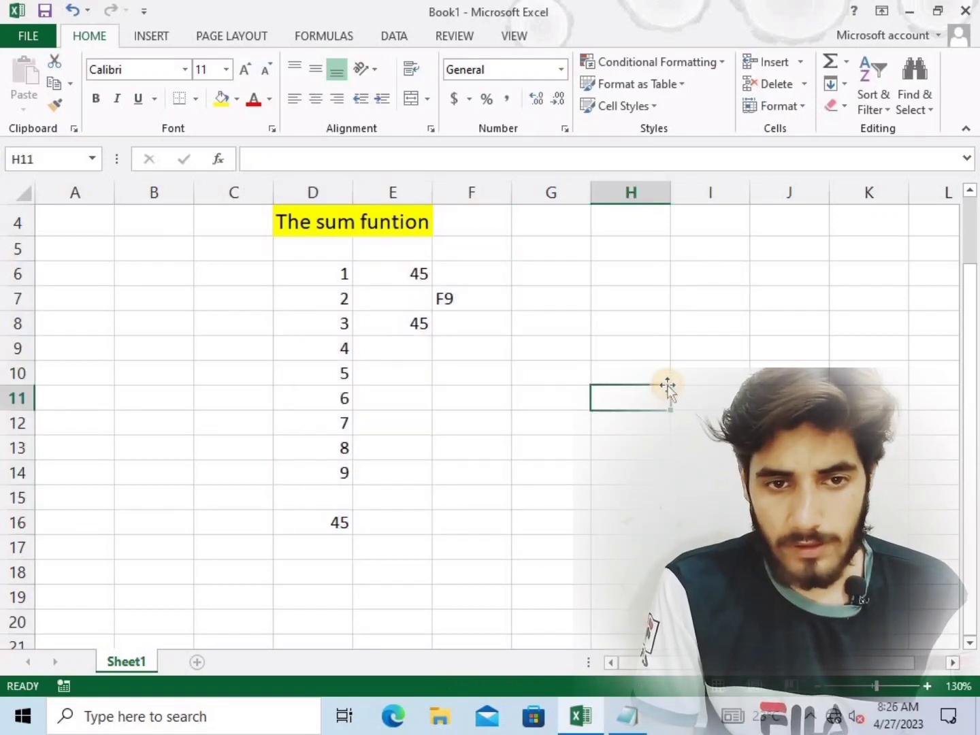